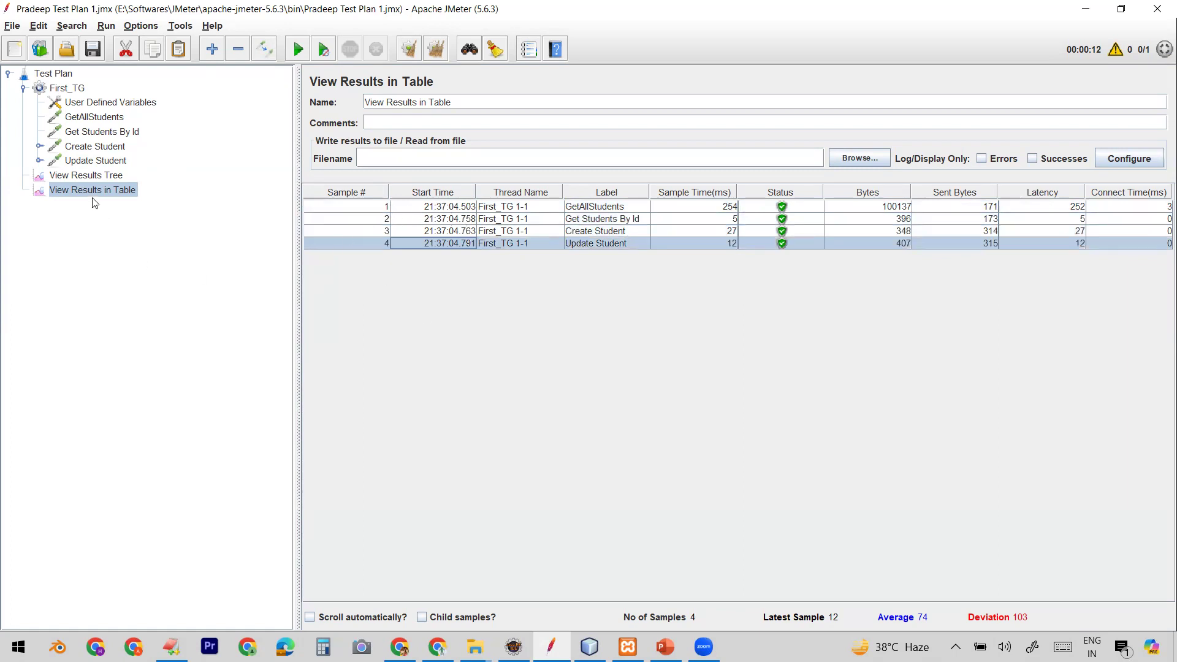
Step: Review the First_TG thread group settings, the request samplers, and each row in View Results in Table
{"action": "left_click", "coordinate": [76, 90]}
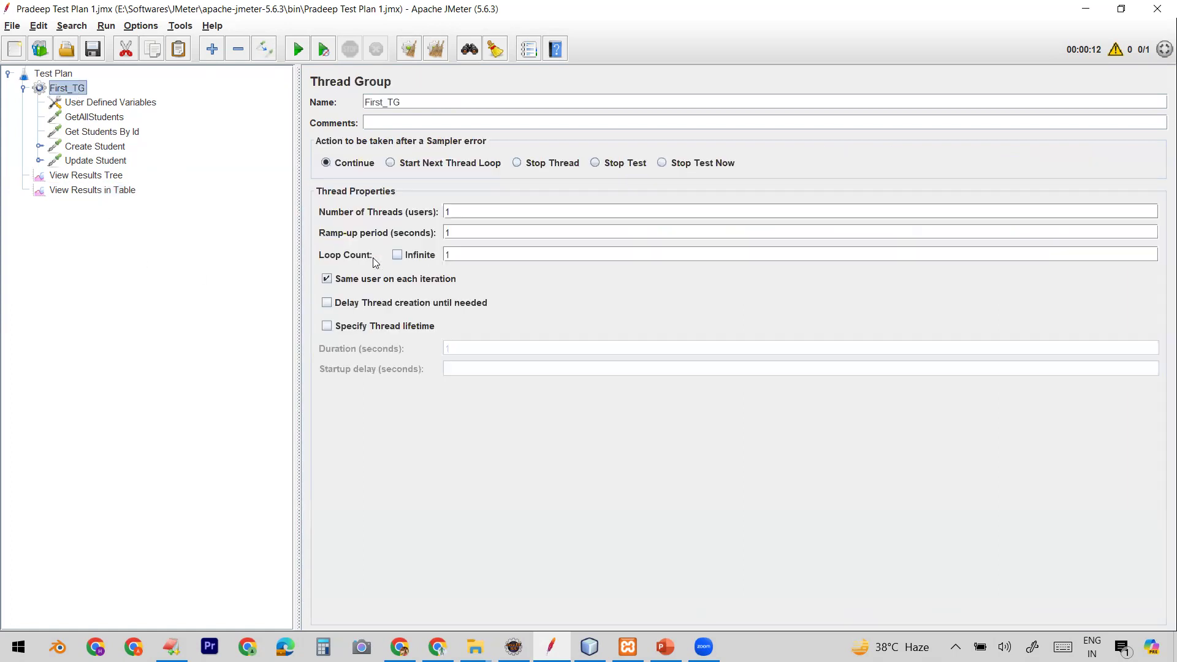
{"action": "double_click", "coordinate": [447, 231]}
{"action": "left_click", "coordinate": [92, 116]}
{"action": "left_click", "coordinate": [102, 131]}
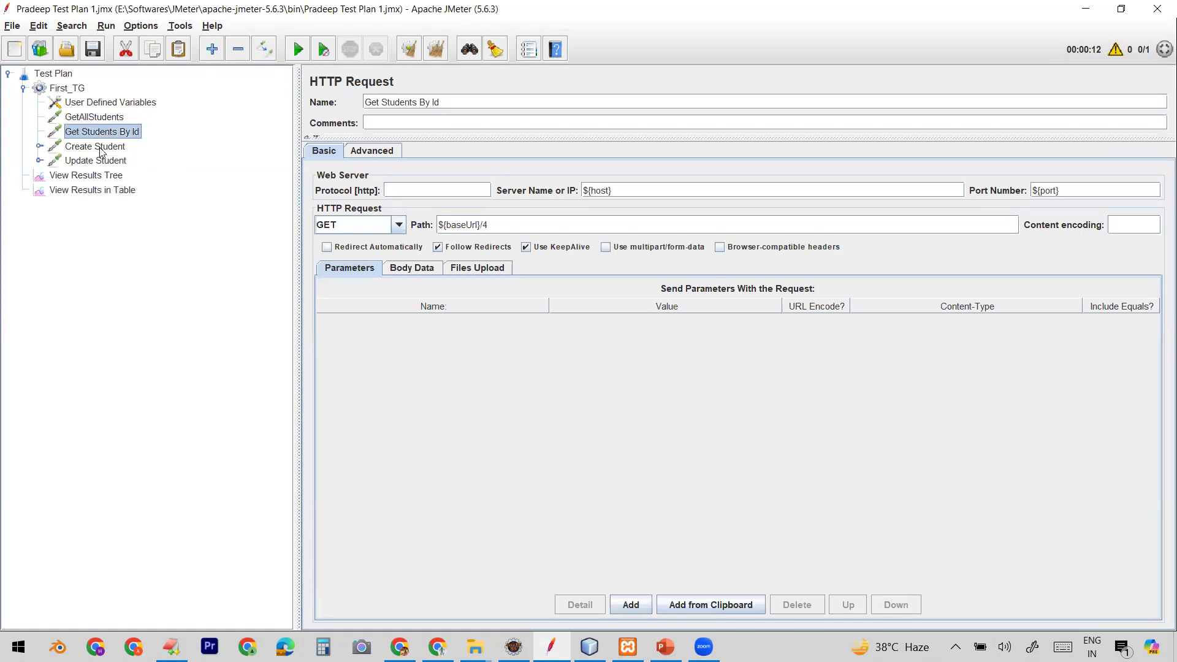
{"action": "left_click", "coordinate": [101, 190]}
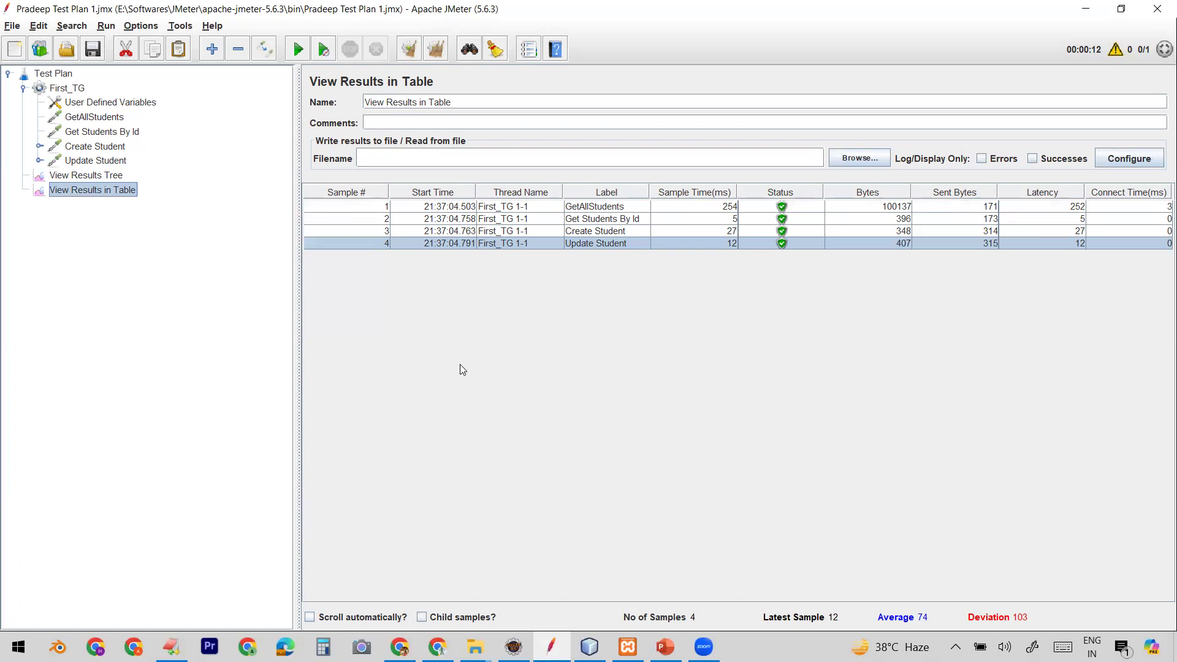
{"action": "left_click", "coordinate": [438, 209]}
{"action": "left_click", "coordinate": [468, 221]}
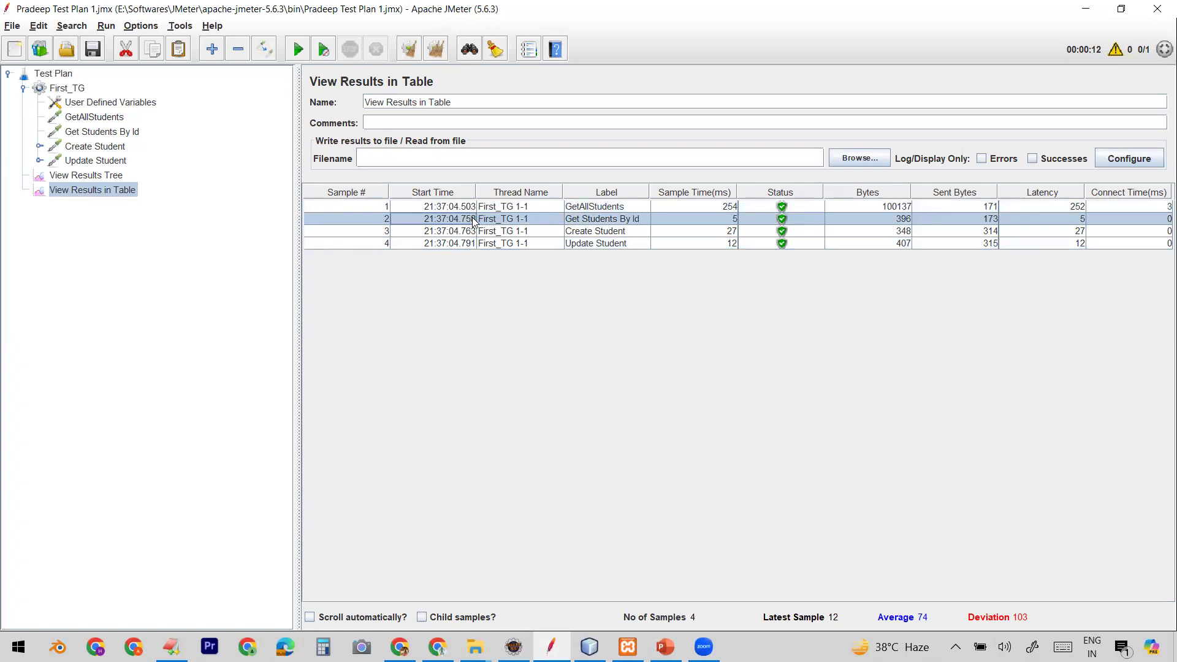
{"action": "left_click", "coordinate": [467, 233]}
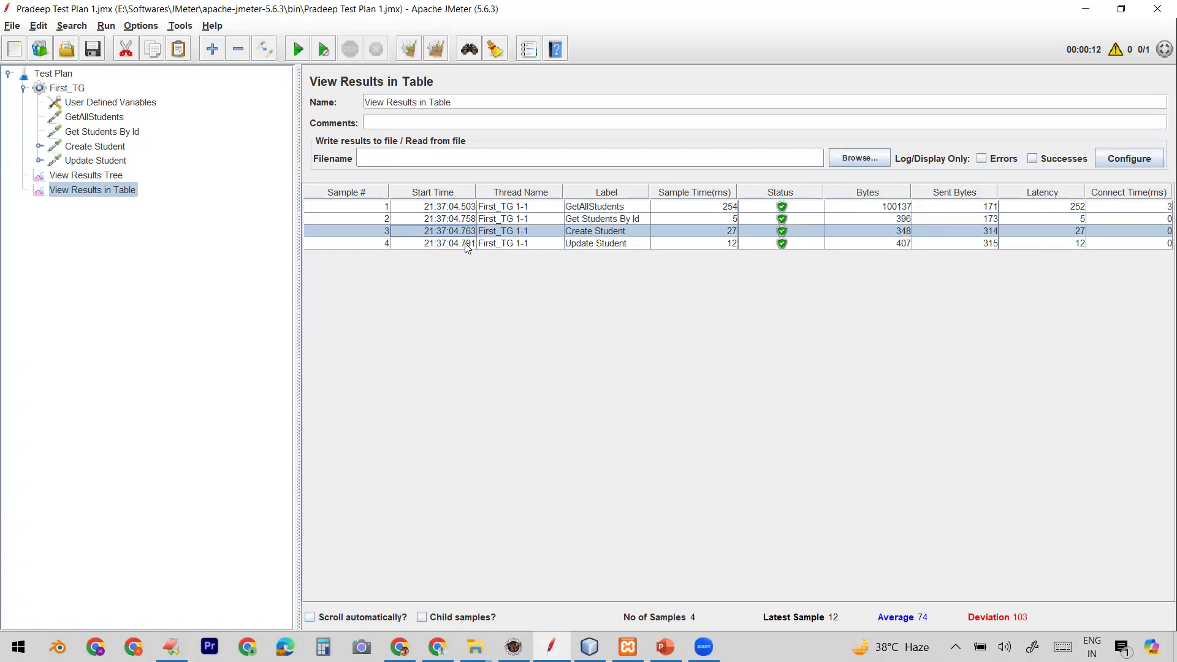
{"action": "left_click", "coordinate": [465, 244]}
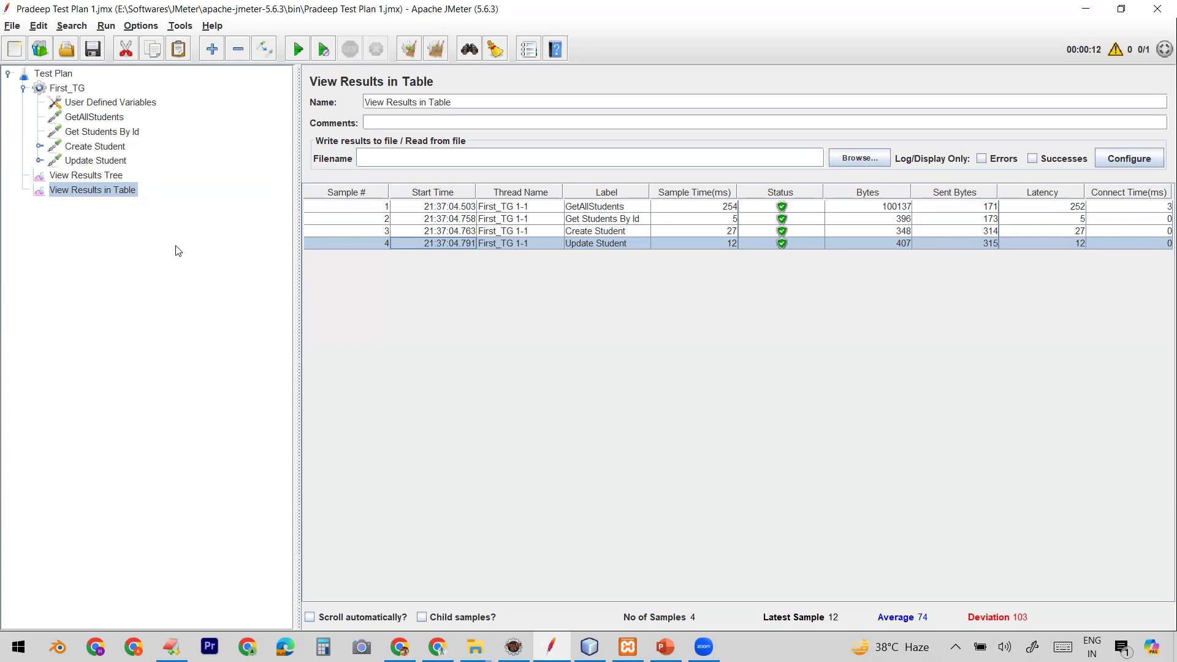
Step: Add a Constant Timer to the First_TG thread group
{"action": "left_click", "coordinate": [75, 91]}
{"action": "right_click", "coordinate": [74, 89]}
{"action": "mouse_move", "coordinate": [175, 94]}
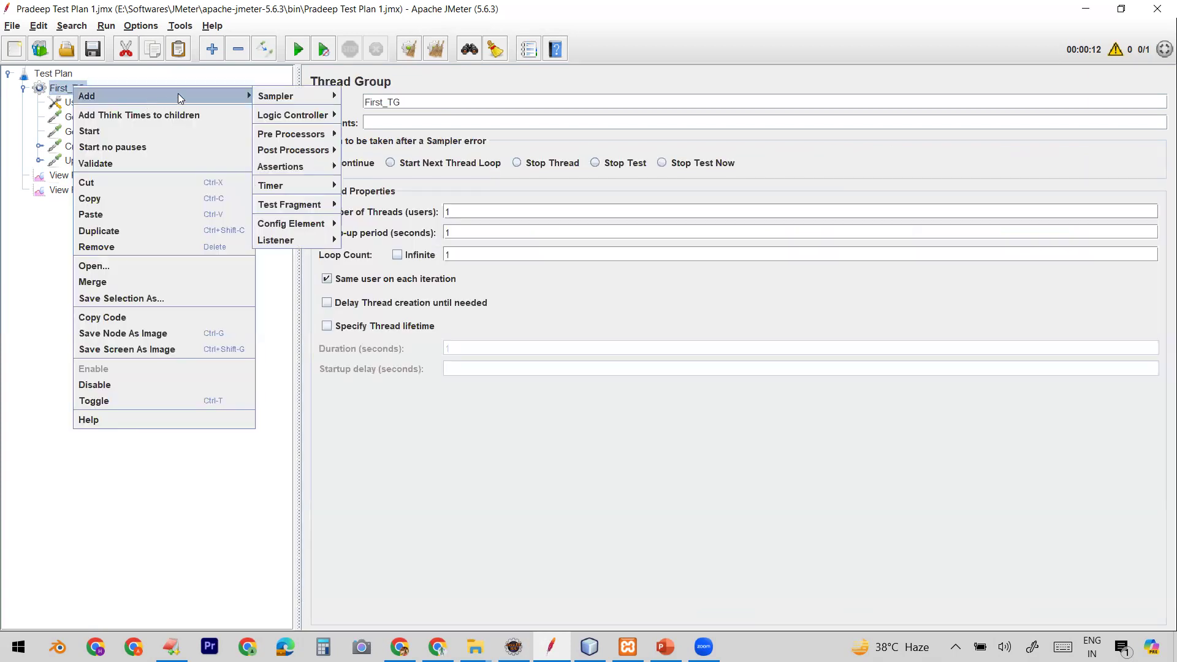
{"action": "mouse_move", "coordinate": [313, 183]}
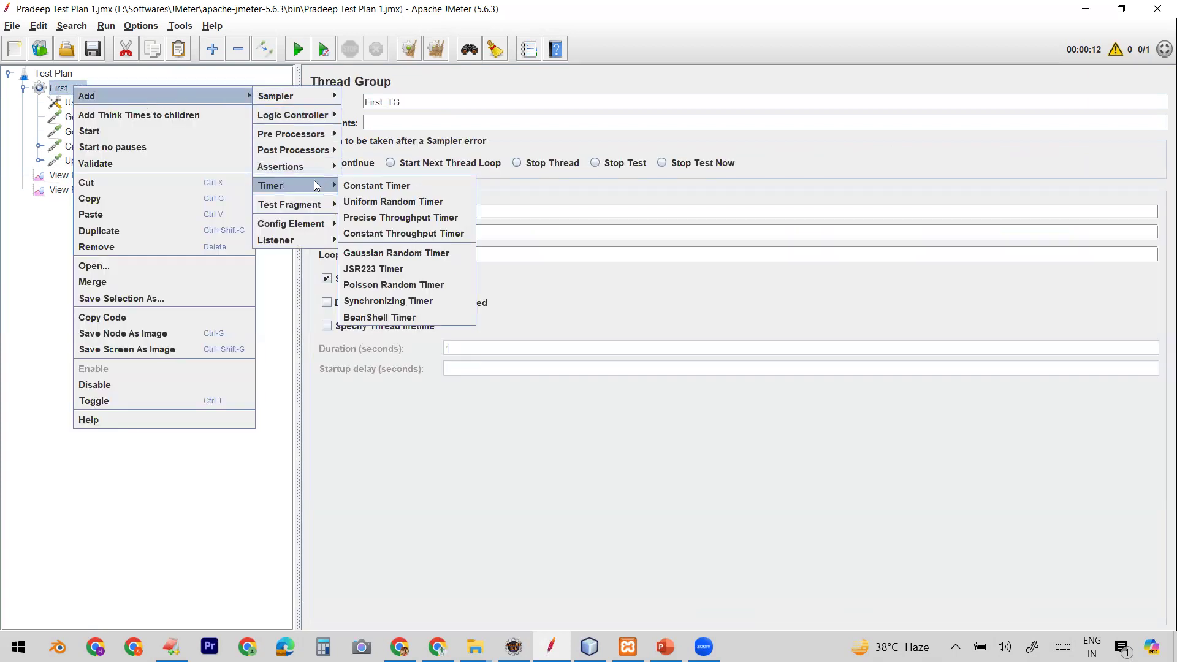
{"action": "left_click", "coordinate": [364, 186]}
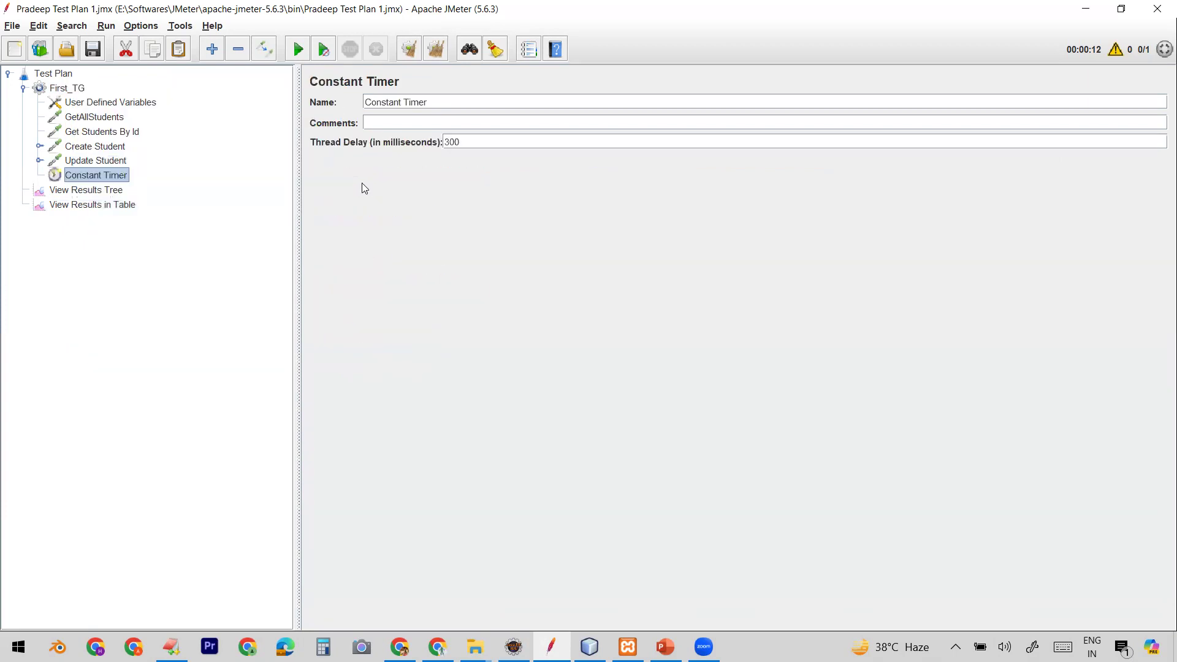
Step: Inspect the Constant Timer's thread delay and the request samplers, returning to View Results in Table
{"action": "left_click_drag", "start_coordinate": [470, 140], "coordinate": [444, 142]}
{"action": "left_click", "coordinate": [98, 117]}
{"action": "left_click", "coordinate": [98, 131]}
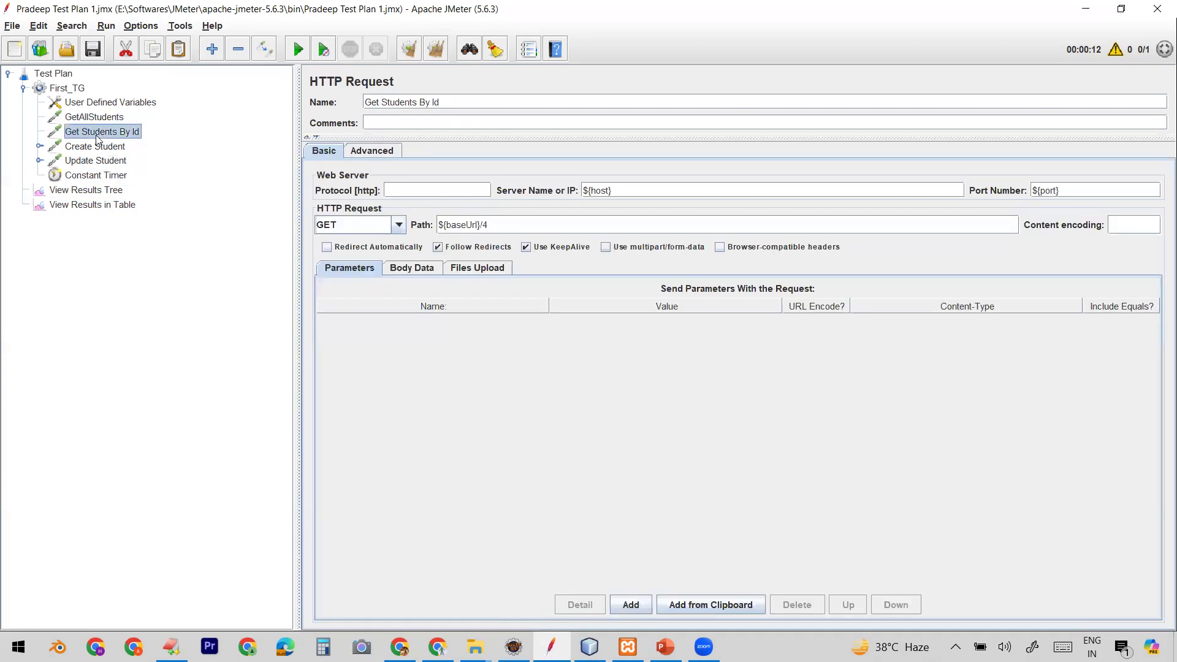
{"action": "left_click", "coordinate": [98, 117]}
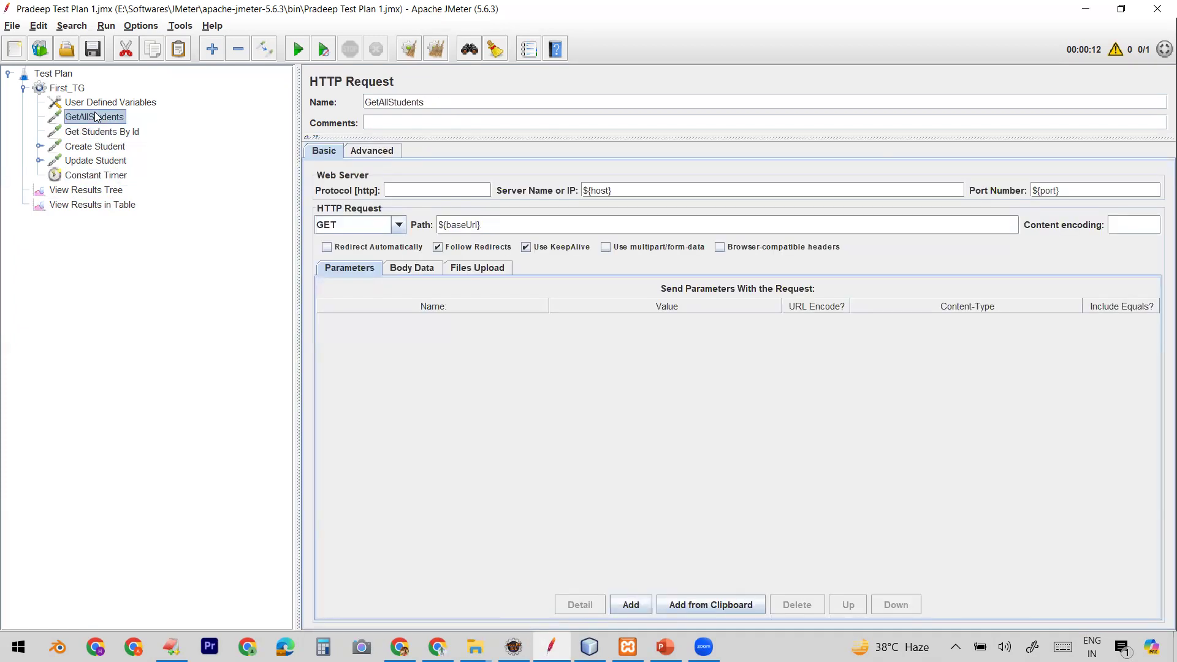
{"action": "left_click", "coordinate": [96, 175]}
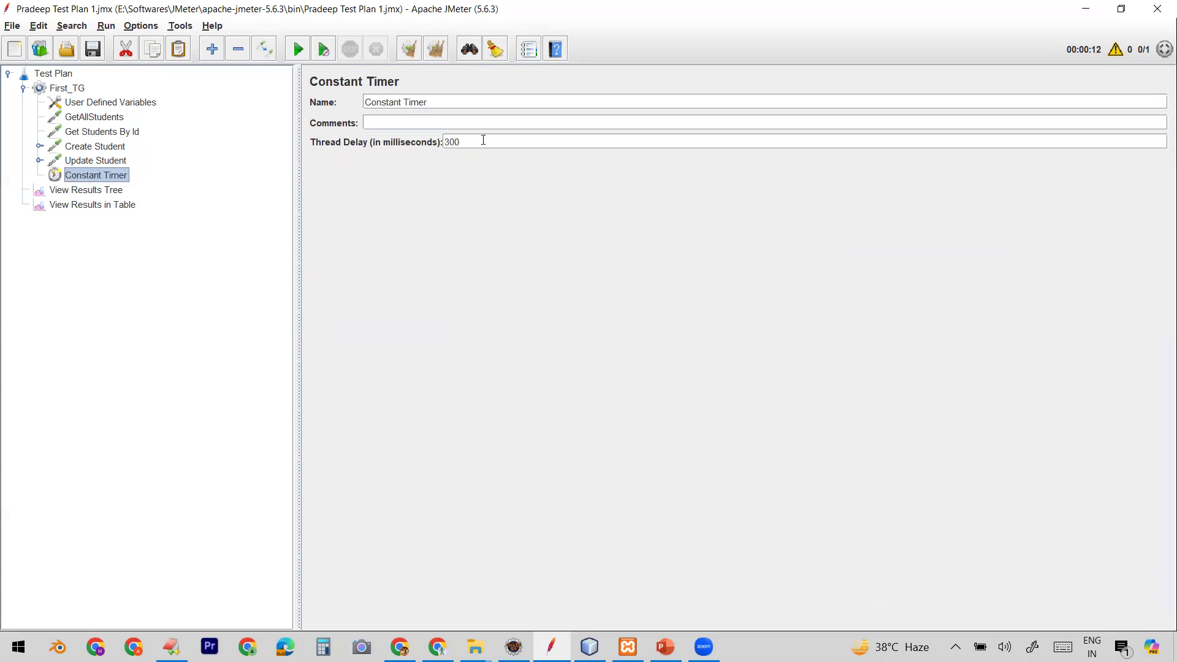
{"action": "left_click", "coordinate": [86, 206]}
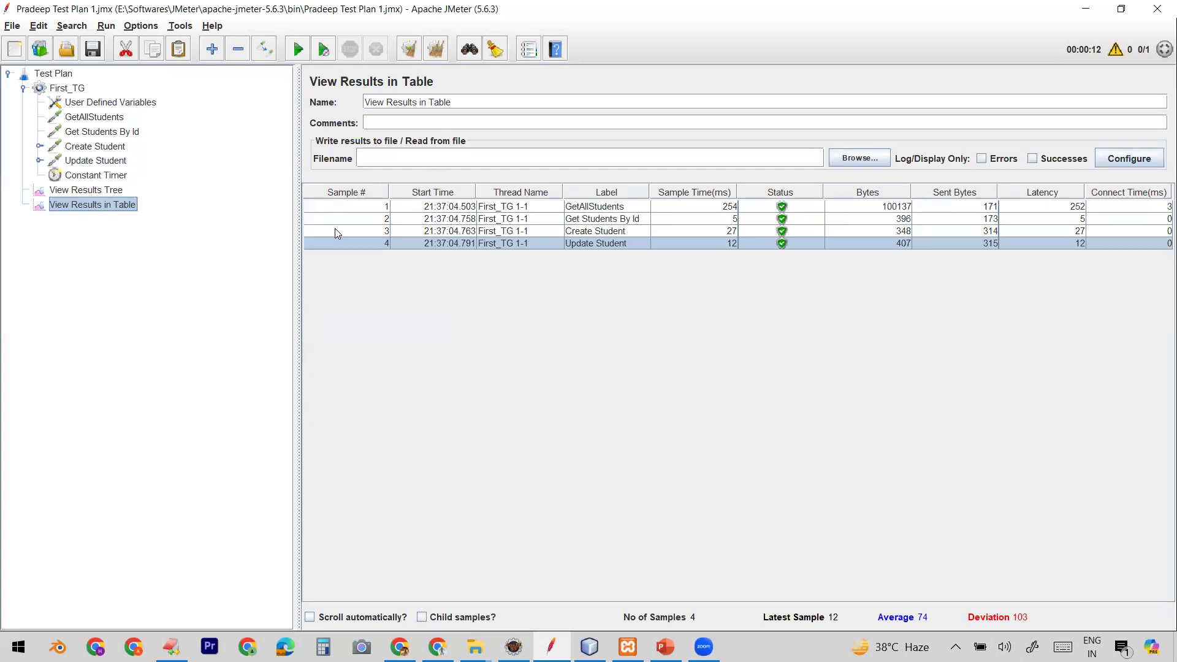
Step: Select the existing result rows and run the test plan with the timer in place
{"action": "left_click", "coordinate": [379, 208]}
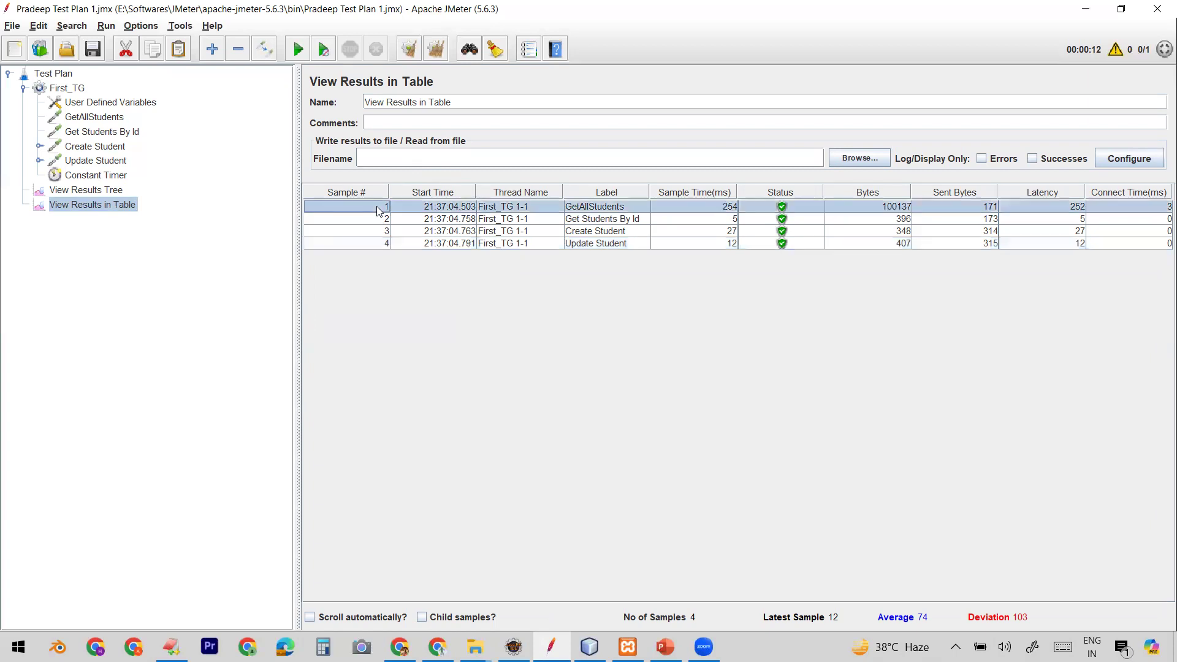
{"action": "left_click", "coordinate": [375, 243]}
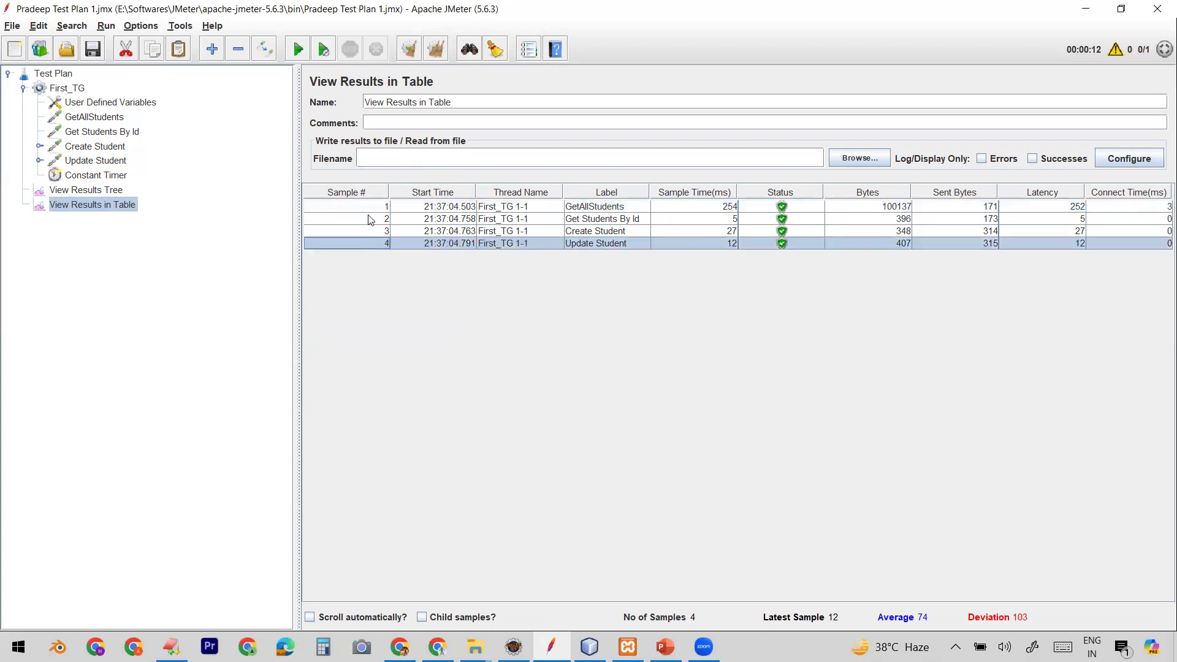
{"action": "left_click", "coordinate": [366, 207]}
{"action": "left_click", "coordinate": [366, 243], "text": "shift"}
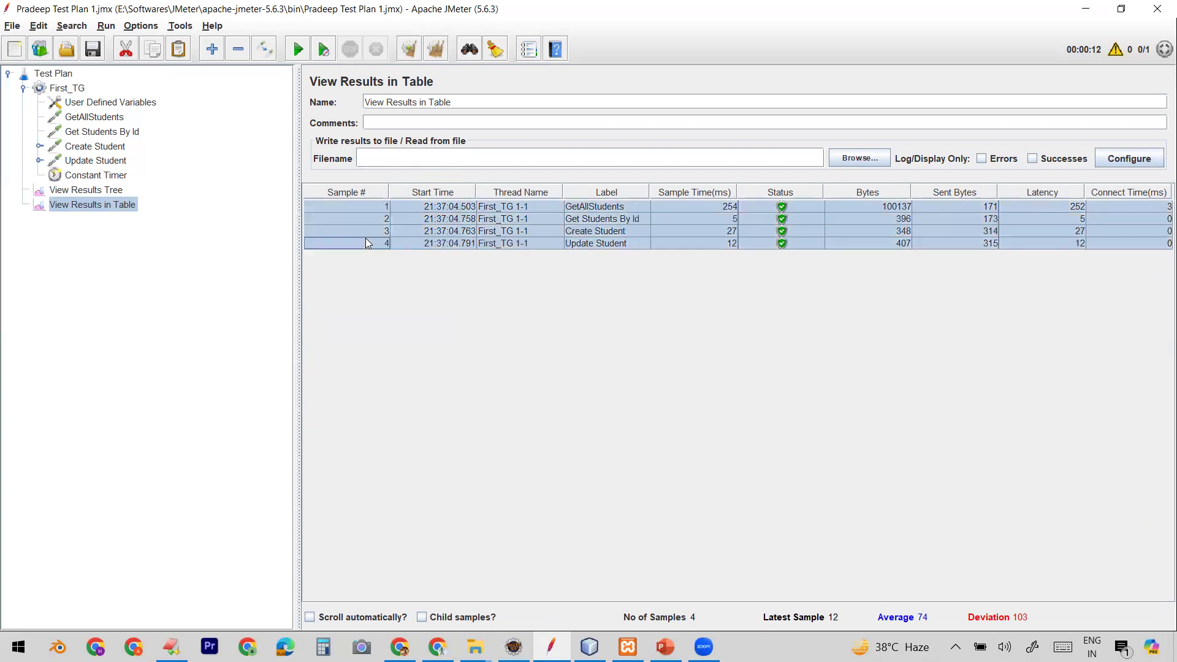
{"action": "left_click", "coordinate": [299, 51]}
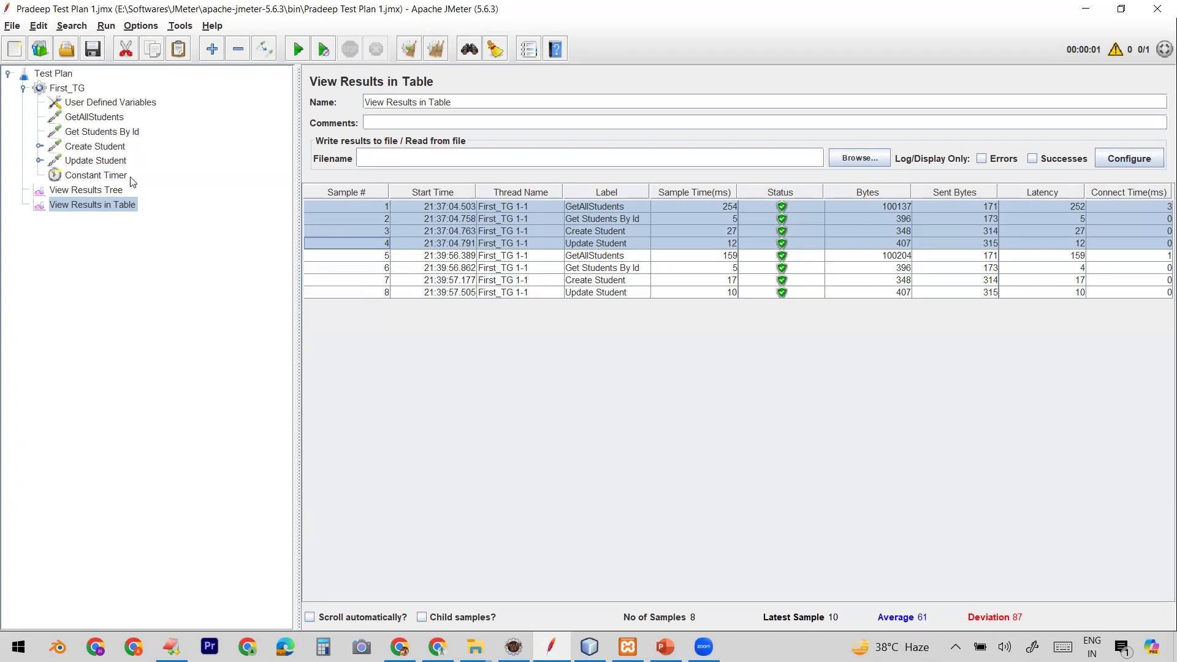
Step: Set the Constant Timer's thread delay to 3000 milliseconds
{"action": "left_click", "coordinate": [98, 177]}
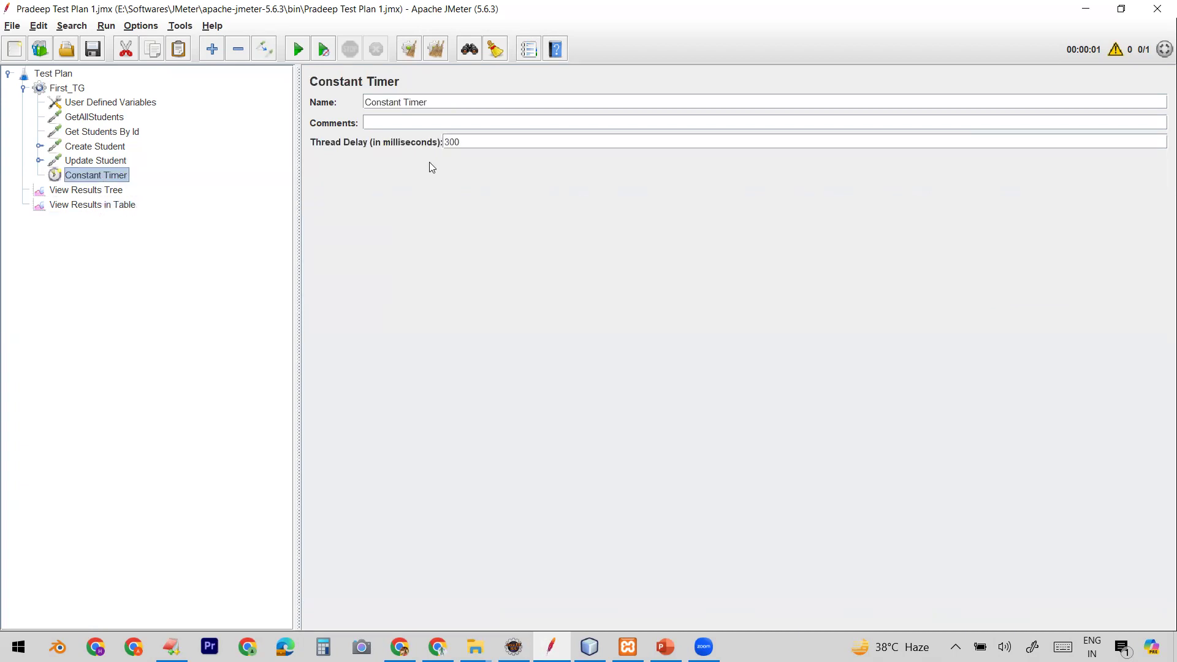
{"action": "left_click", "coordinate": [465, 141]}
{"action": "type", "text": "0"}
{"action": "left_click", "coordinate": [97, 205]}
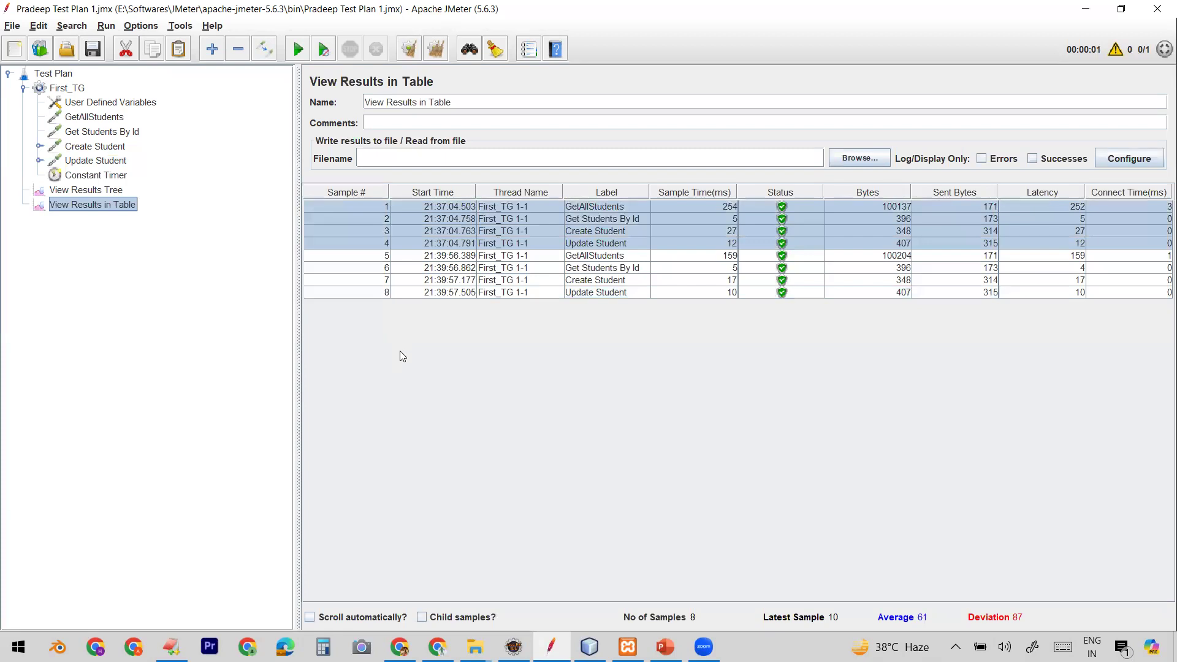
Step: Run the test plan, inspect the new result rows, and clear all results from the listener
{"action": "left_click", "coordinate": [298, 48]}
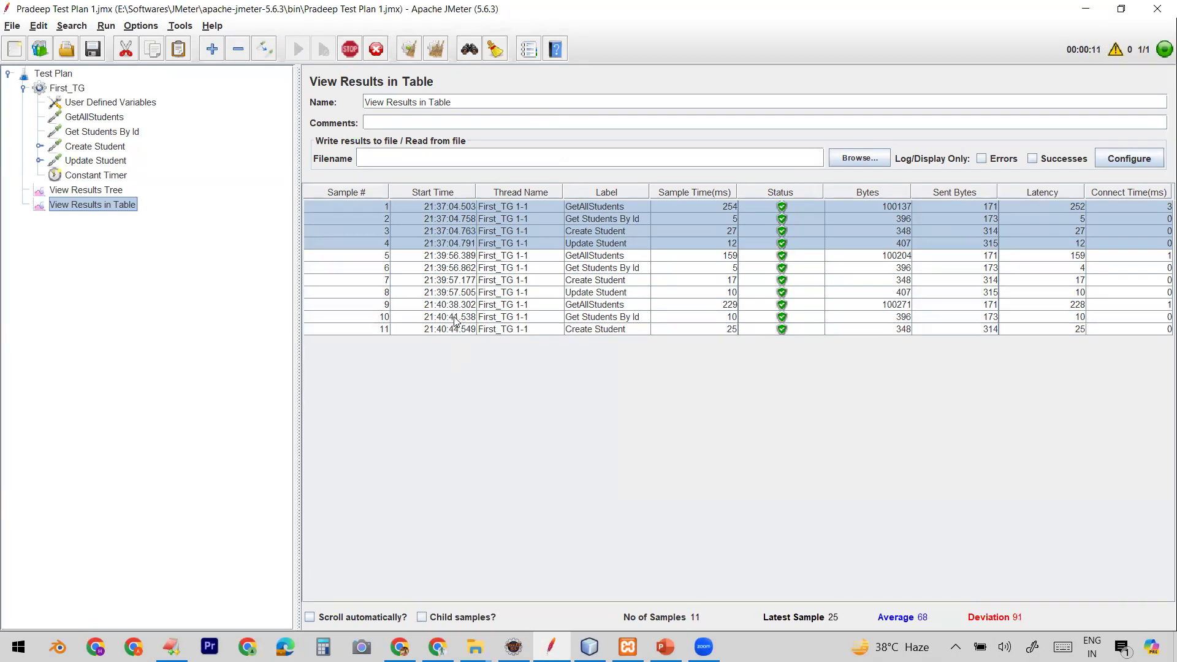
{"action": "left_click", "coordinate": [454, 329]}
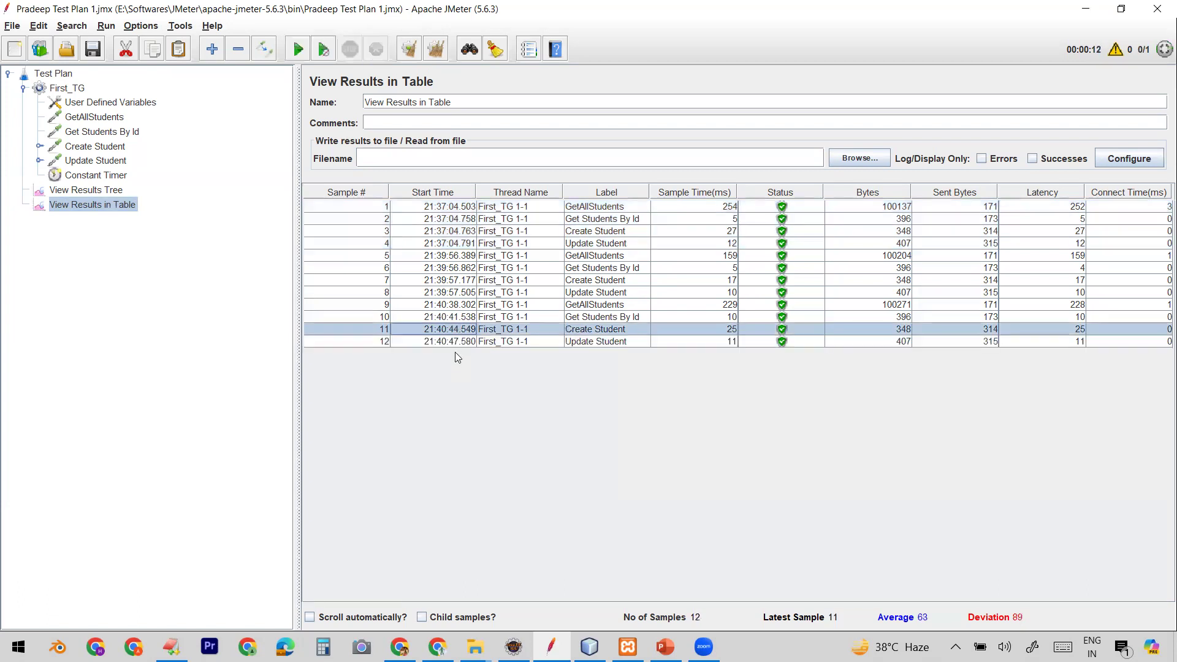
{"action": "left_click", "coordinate": [456, 341]}
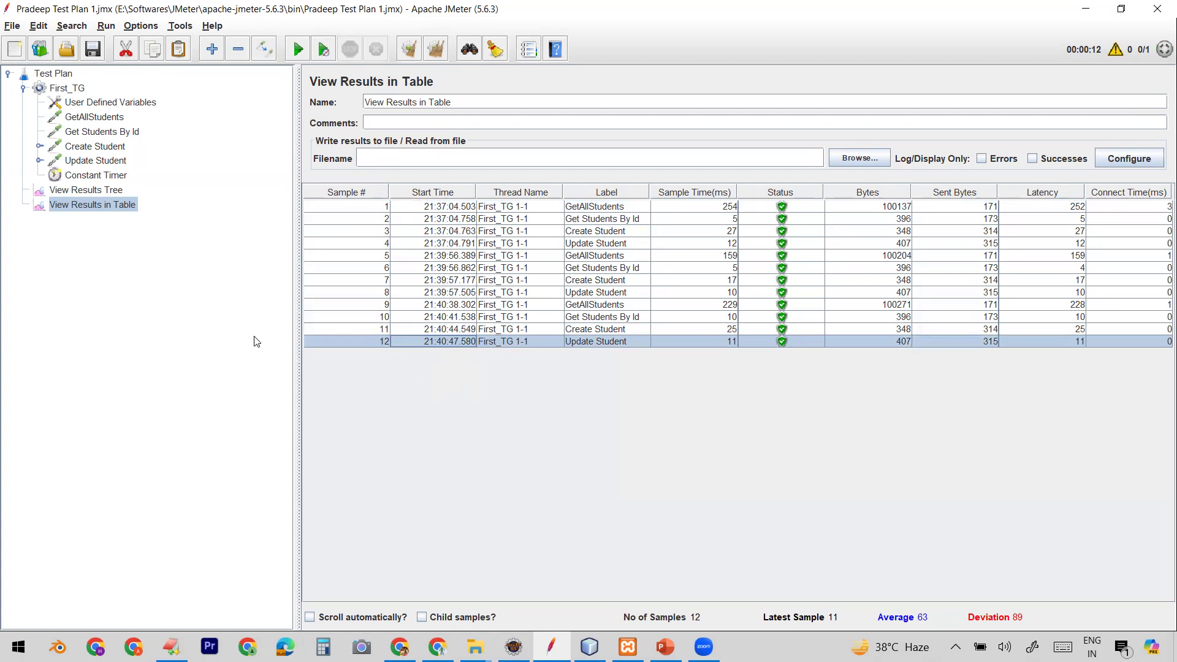
{"action": "left_click", "coordinate": [437, 49]}
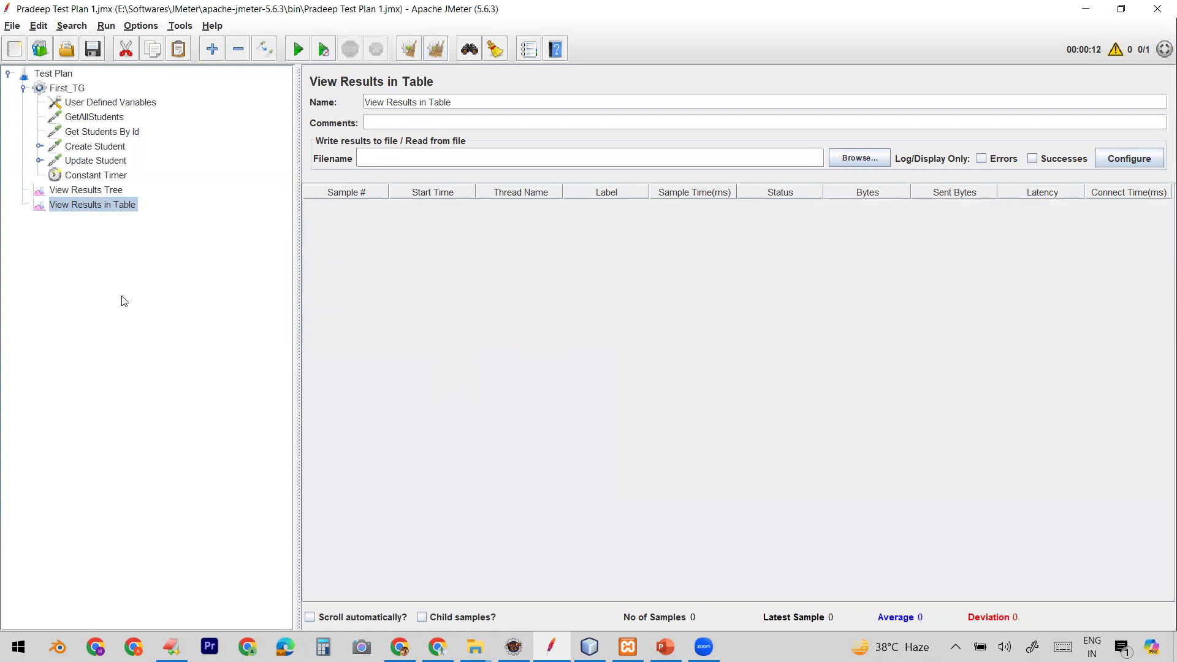
Step: Add a Constant Timer as a child of the Get Students By Id request
{"action": "left_click", "coordinate": [99, 176]}
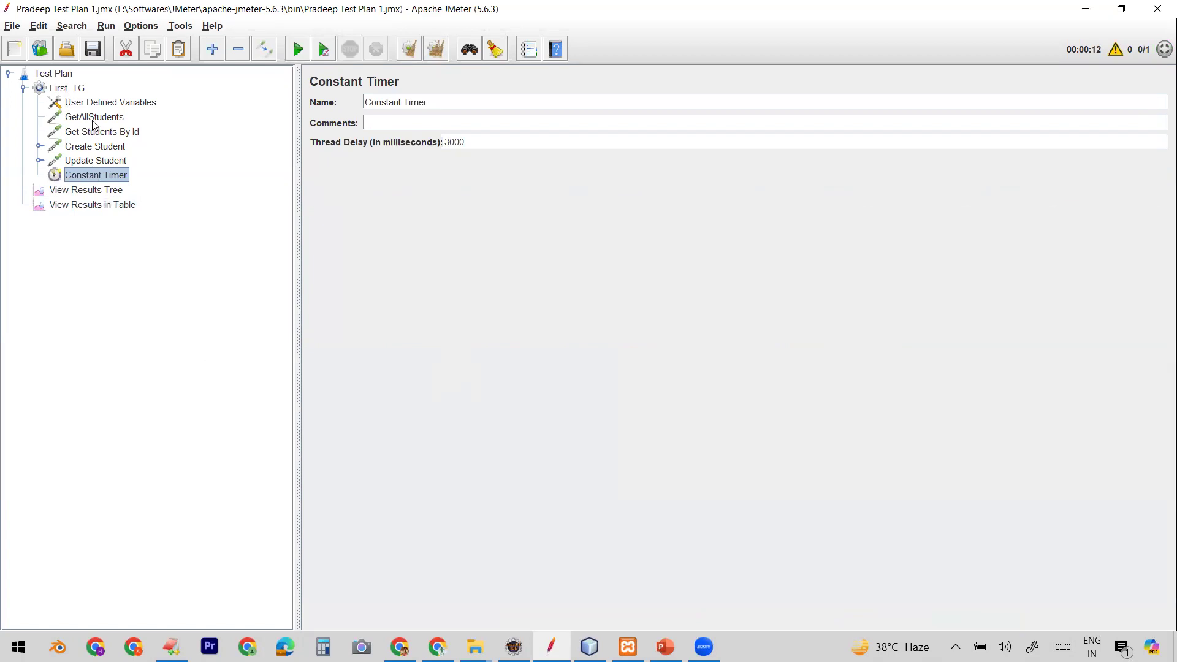
{"action": "left_click", "coordinate": [95, 118]}
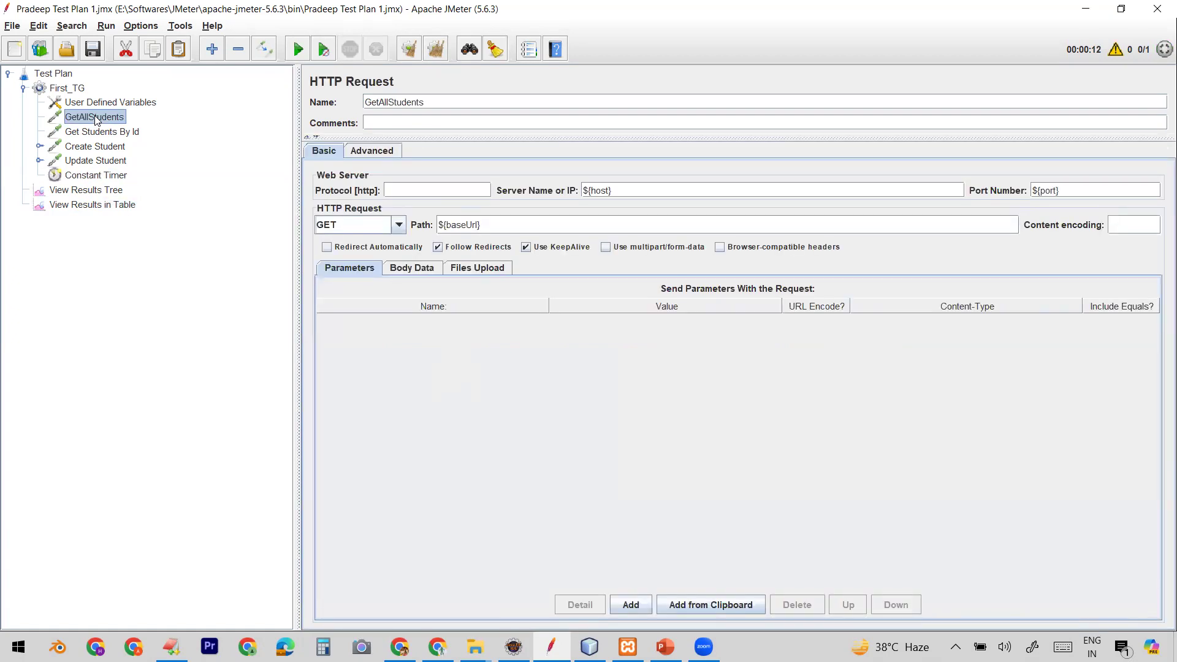
{"action": "left_click", "coordinate": [76, 177]}
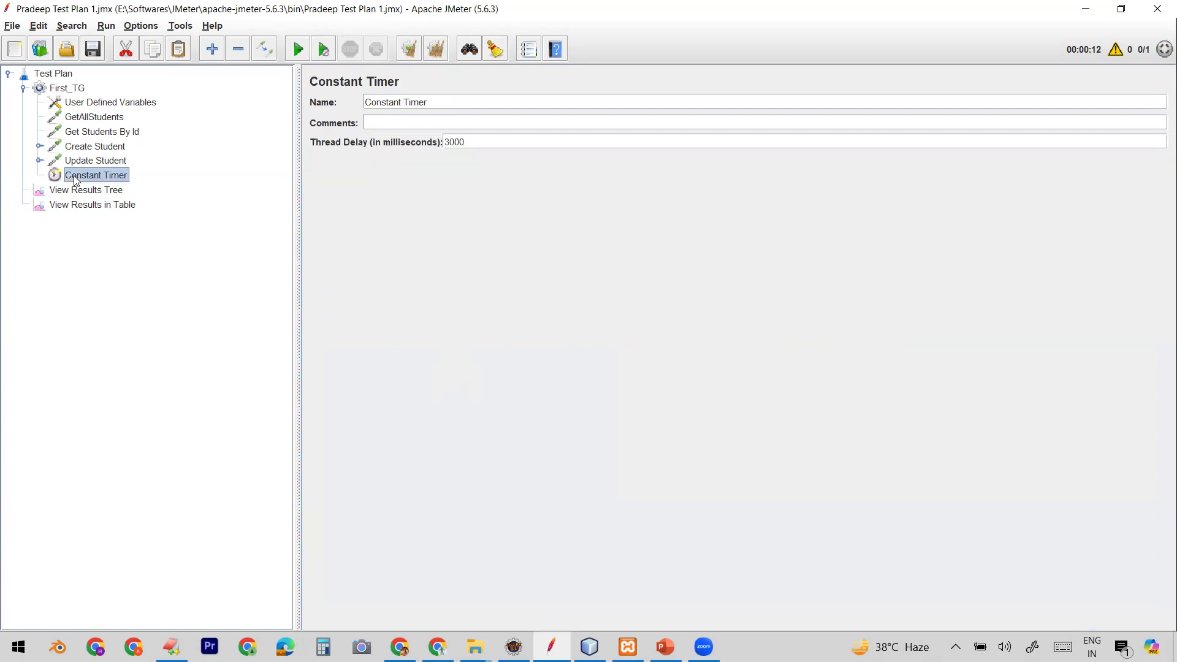
{"action": "left_click", "coordinate": [82, 118]}
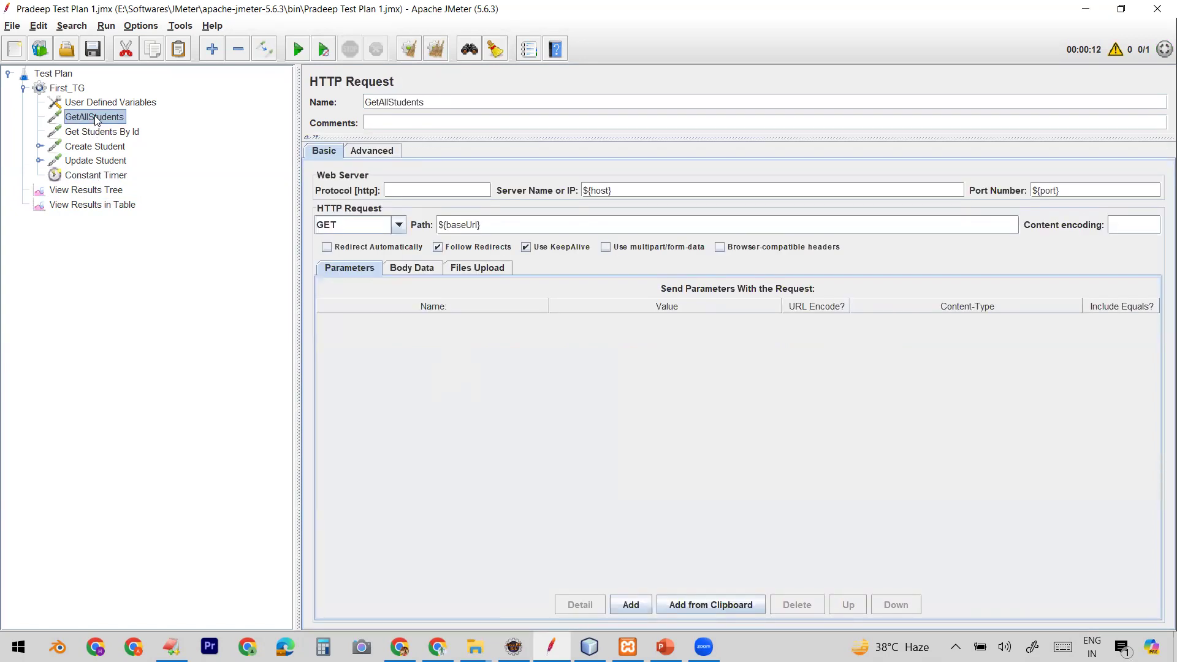
{"action": "left_click", "coordinate": [111, 134]}
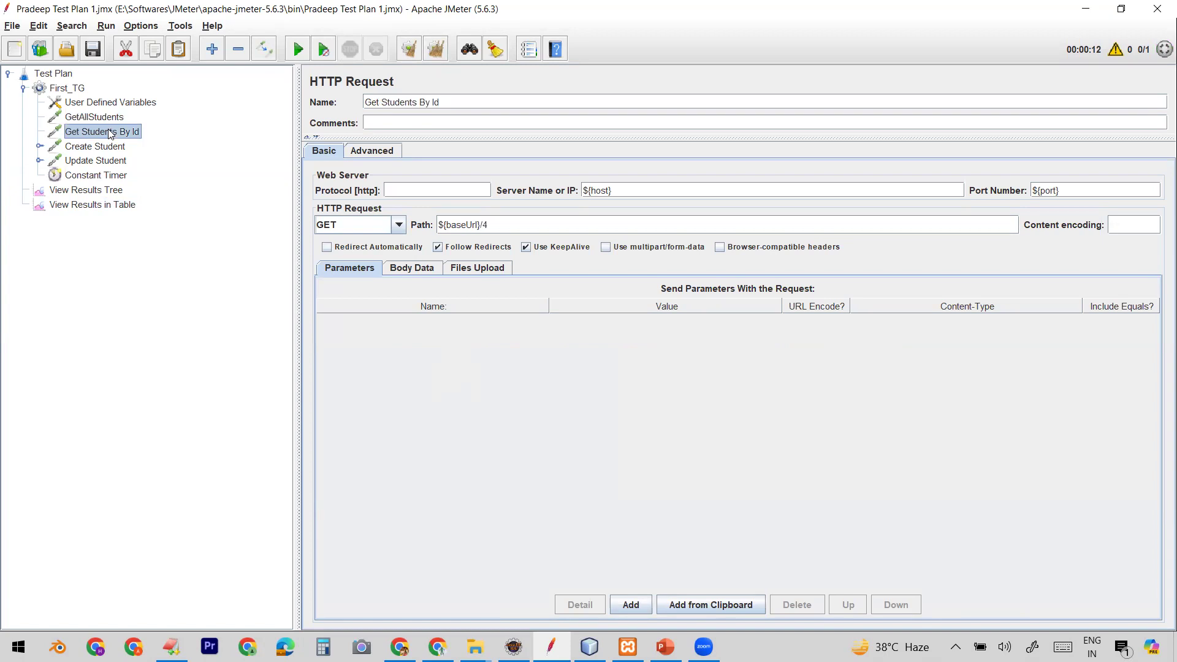
{"action": "right_click", "coordinate": [110, 134]}
{"action": "mouse_move", "coordinate": [174, 139]}
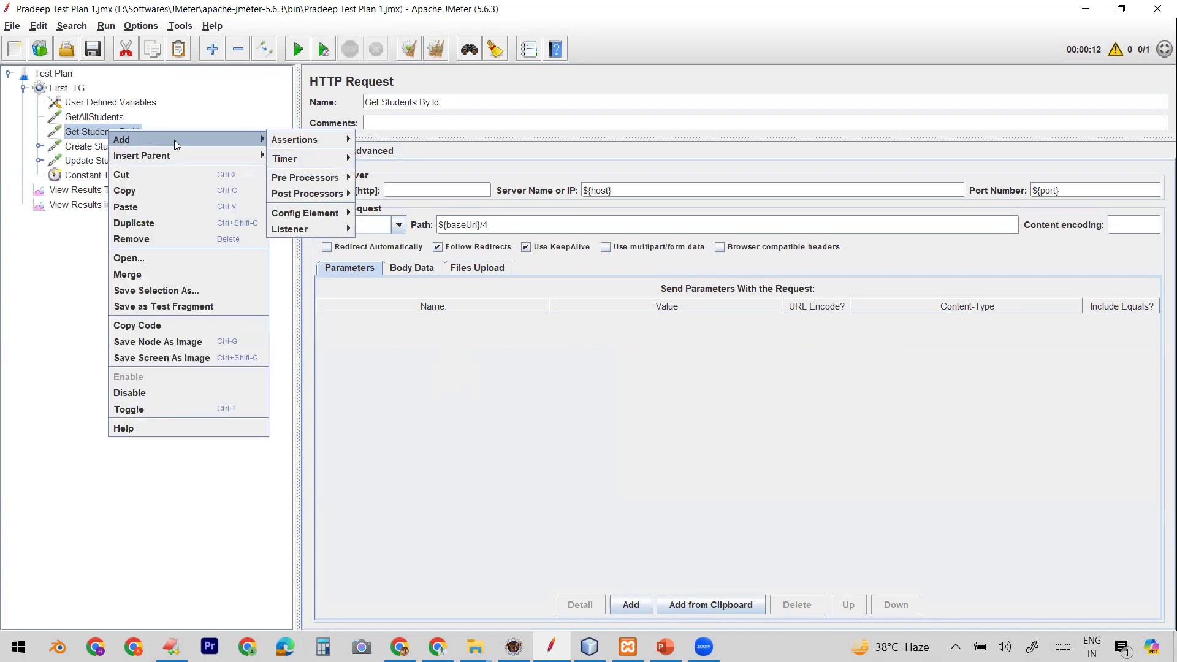
{"action": "mouse_move", "coordinate": [301, 160]}
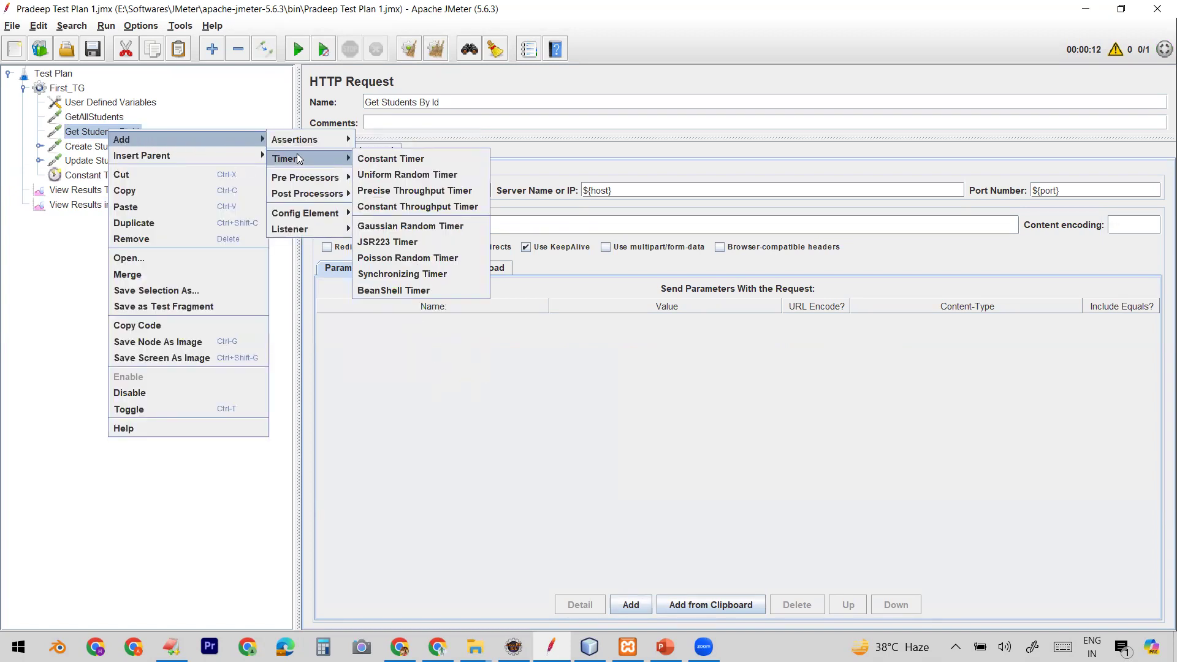
{"action": "left_click", "coordinate": [366, 158]}
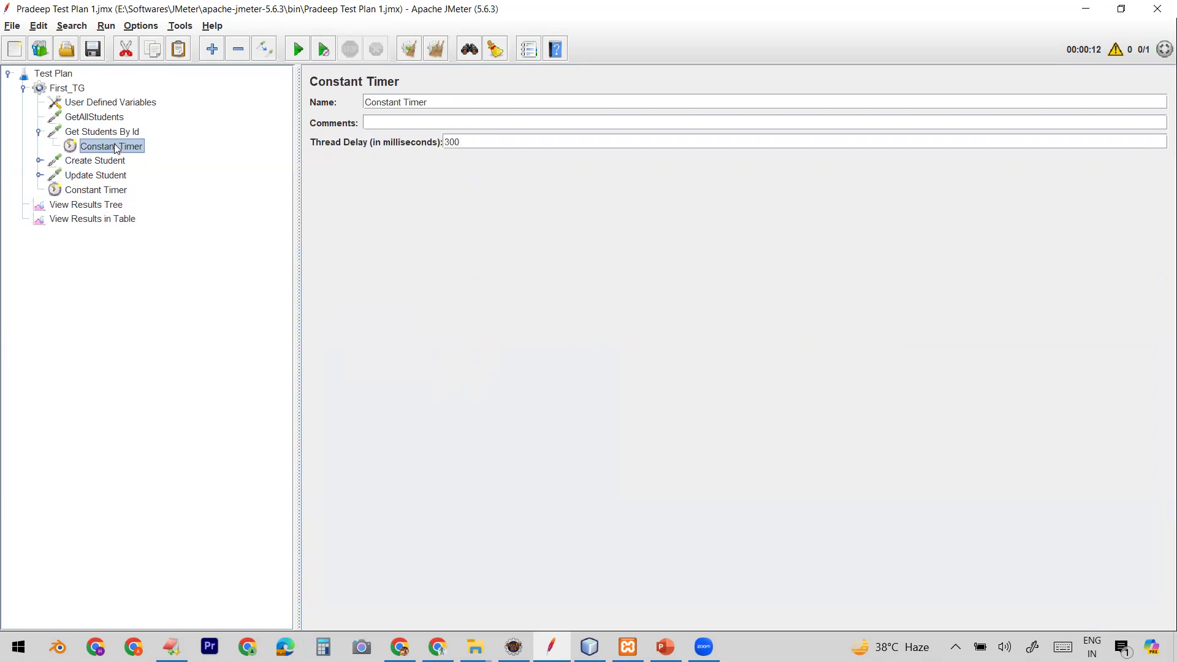
Step: Compare the Constant Timer under Get Students By Id with the thread group's Constant Timer
{"action": "left_click", "coordinate": [94, 118]}
{"action": "left_click", "coordinate": [95, 131]}
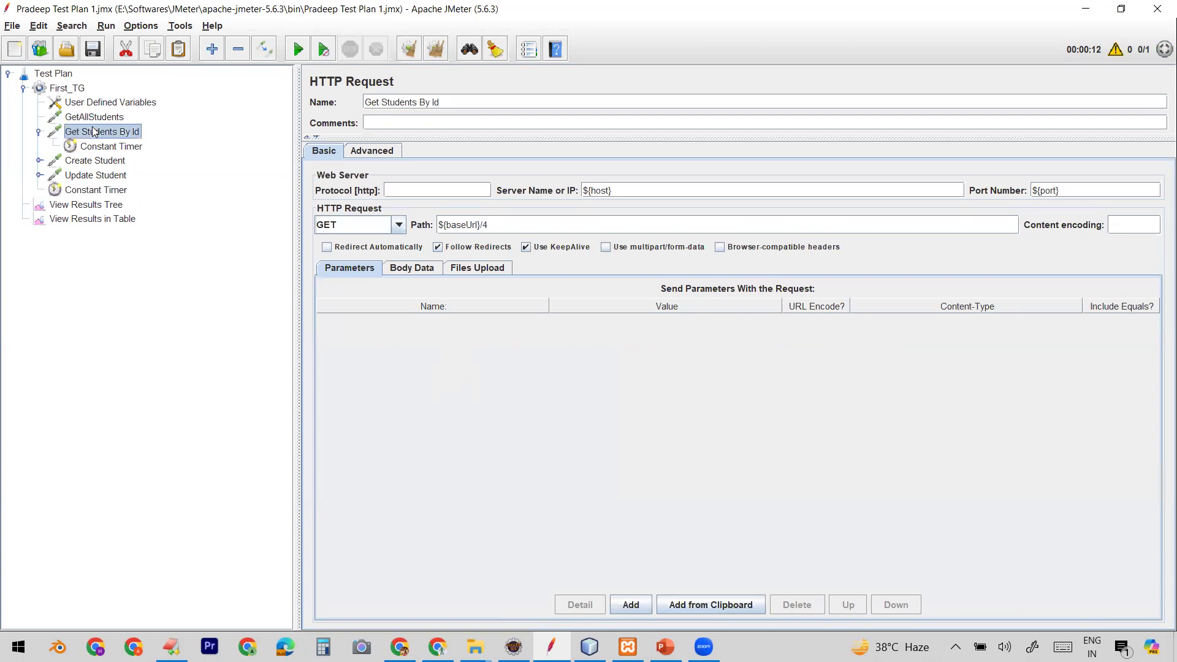
{"action": "left_click", "coordinate": [93, 160]}
{"action": "left_click", "coordinate": [90, 177]}
{"action": "left_click", "coordinate": [88, 191]}
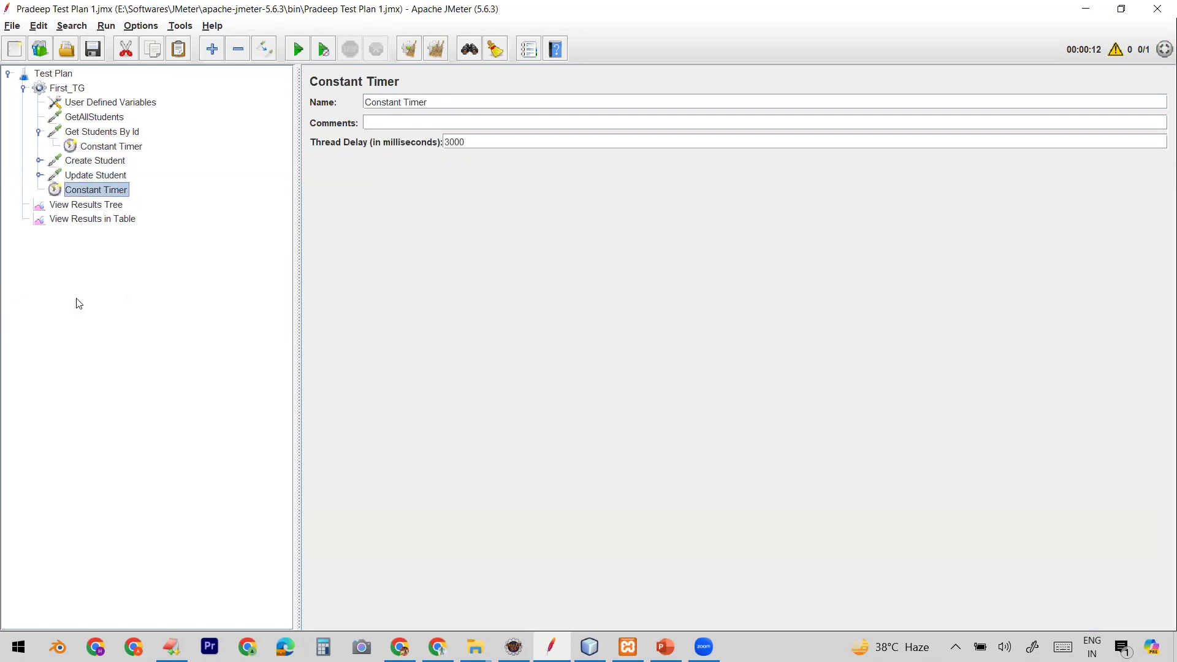
{"action": "left_click", "coordinate": [89, 133]}
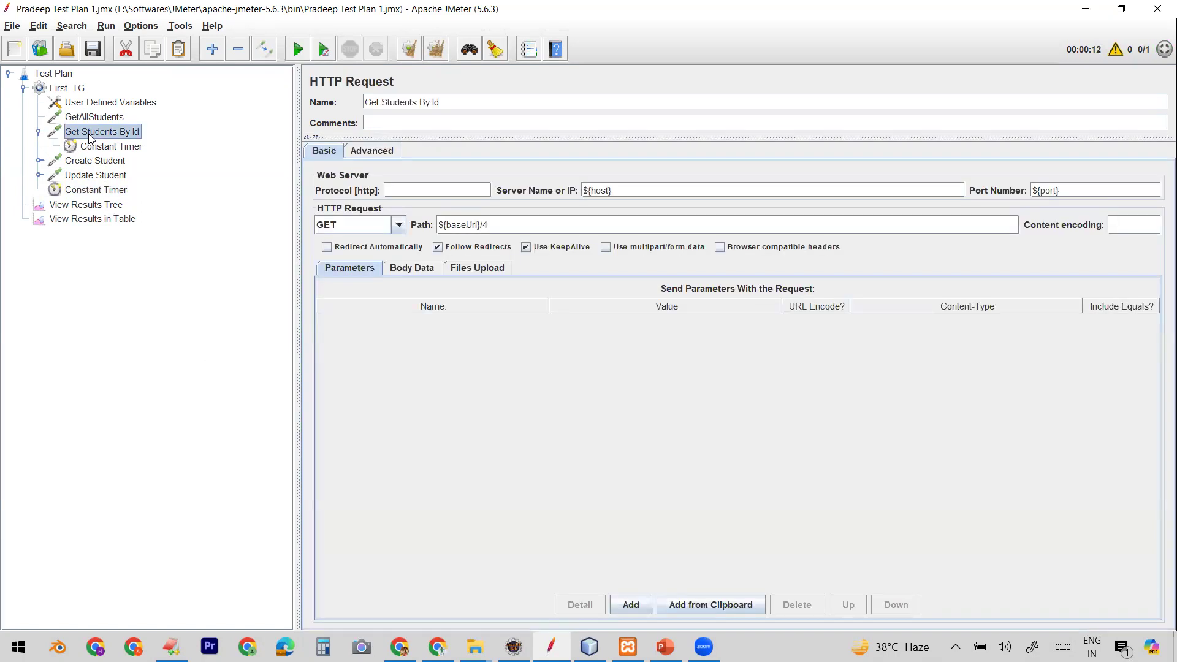
{"action": "left_click", "coordinate": [94, 148]}
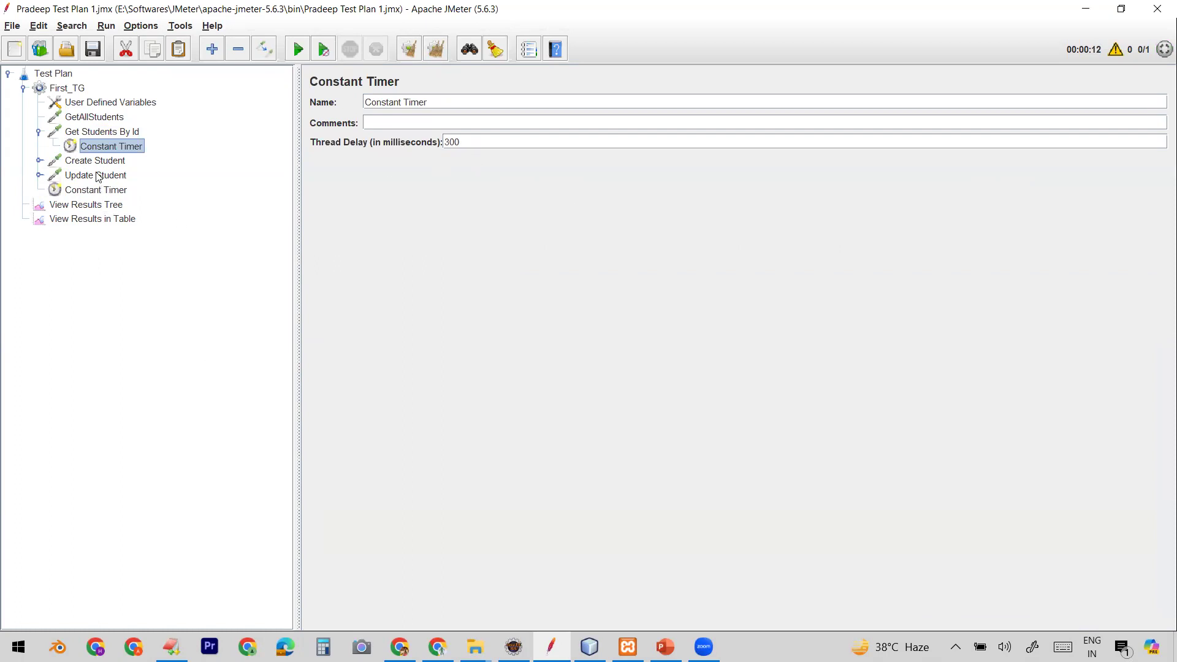
Step: Run the test plan with the Constant Timers, review the rows in View Results in Table, and clear all results
{"action": "left_click", "coordinate": [111, 134]}
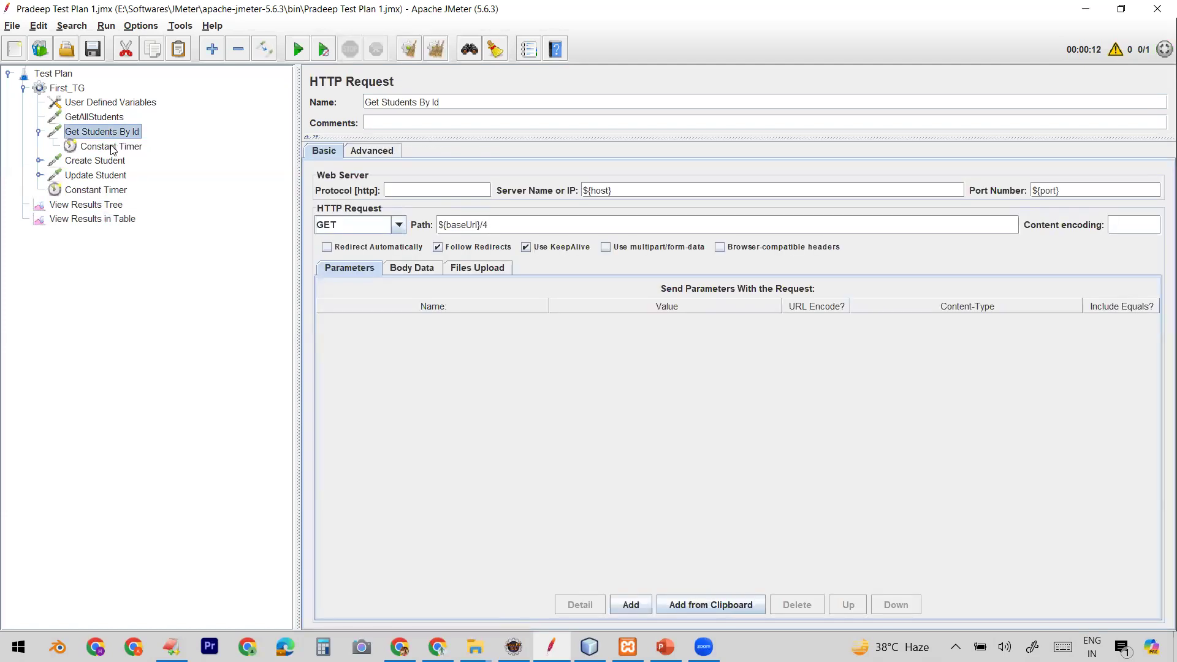
{"action": "left_click", "coordinate": [110, 147]}
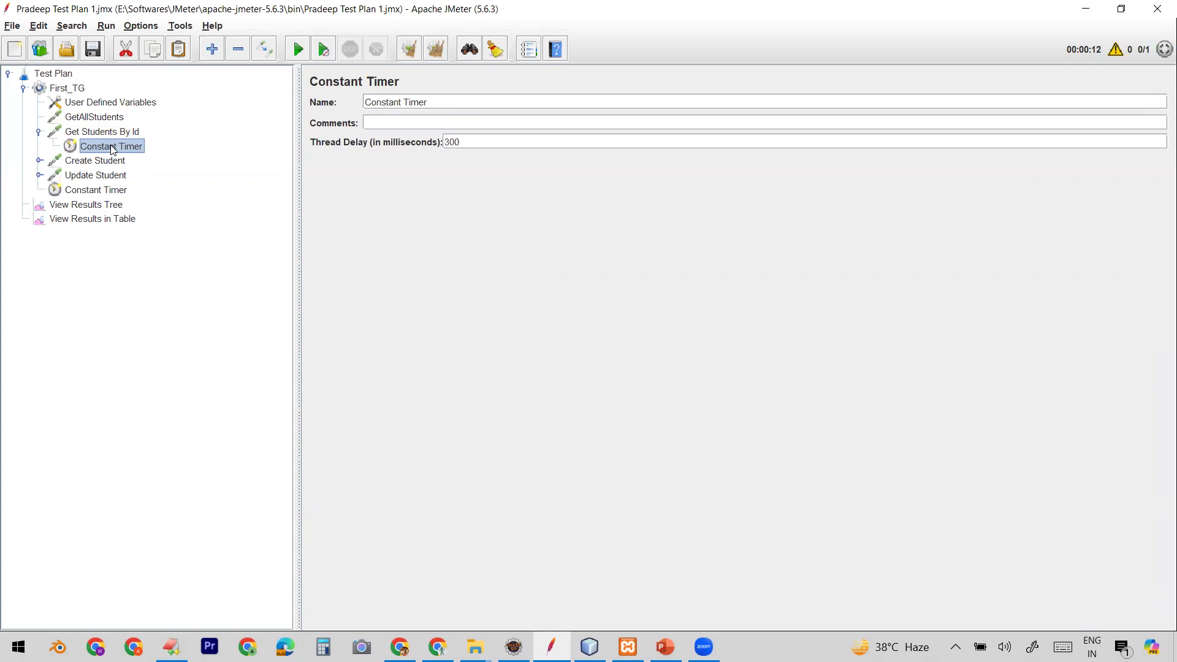
{"action": "left_click", "coordinate": [95, 219]}
{"action": "left_click", "coordinate": [298, 51]}
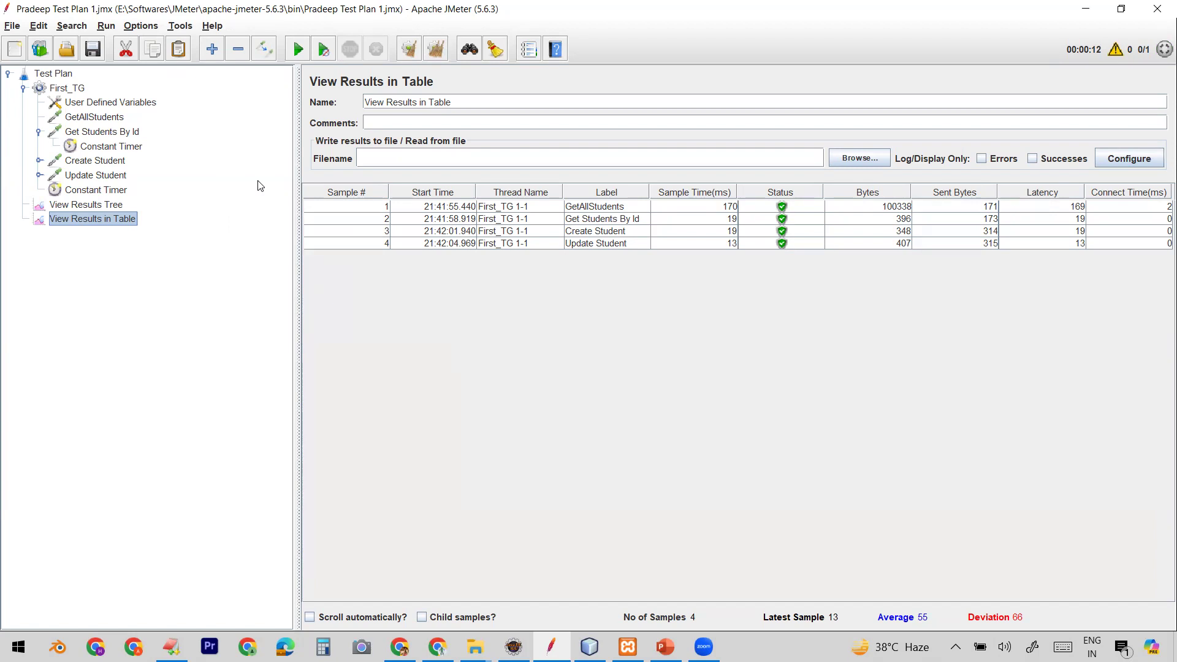
{"action": "left_click", "coordinate": [436, 54]}
Step: Remove the thread group's Constant Timer from the test plan
{"action": "left_click", "coordinate": [79, 191]}
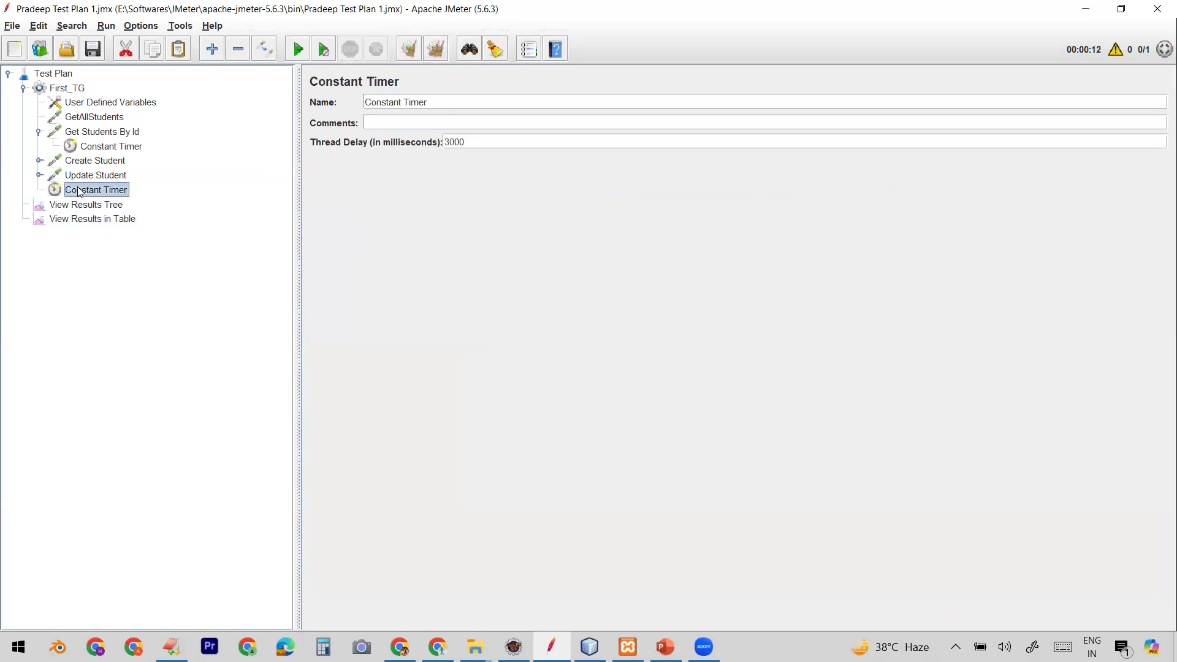
{"action": "left_click_drag", "start_coordinate": [471, 141], "coordinate": [442, 142]}
{"action": "right_click", "coordinate": [111, 191]}
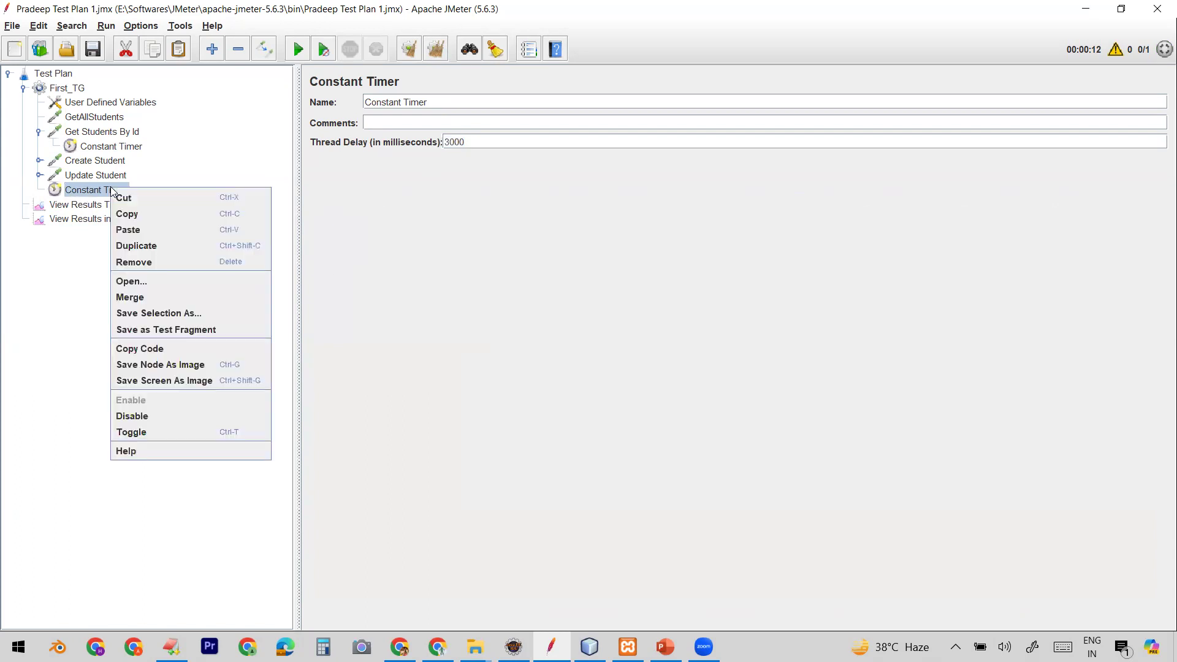
{"action": "left_click", "coordinate": [178, 261]}
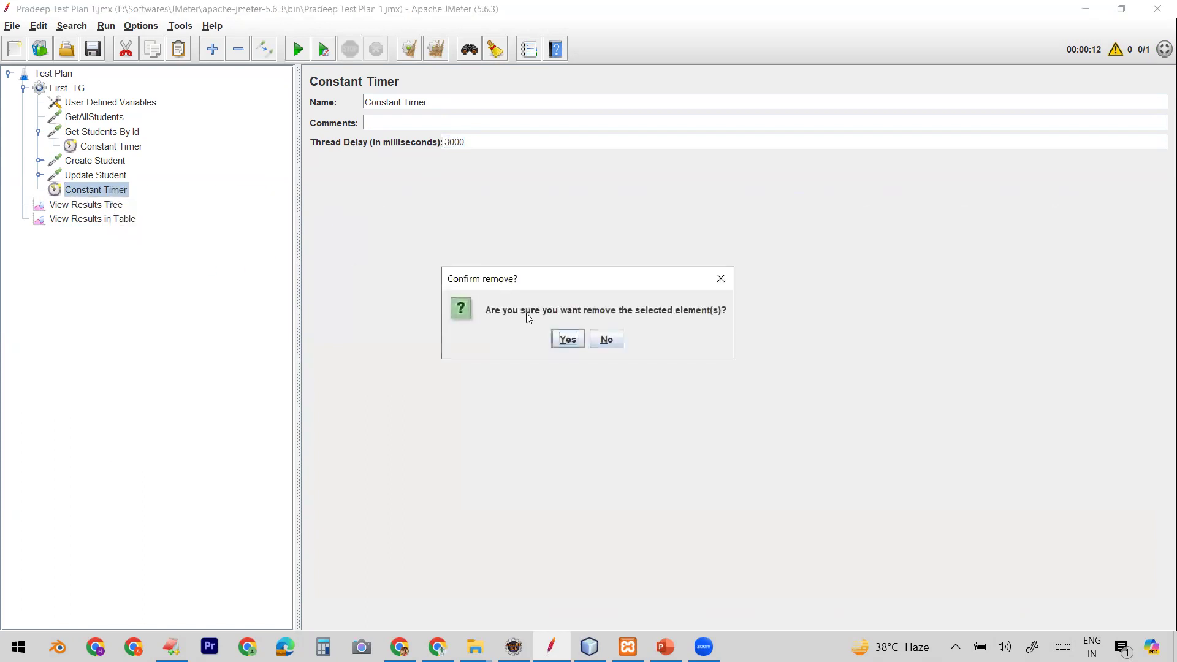
{"action": "left_click", "coordinate": [567, 338]}
Step: Remove the Constant Timer under the Get Students By Id request
{"action": "left_click", "coordinate": [122, 148]}
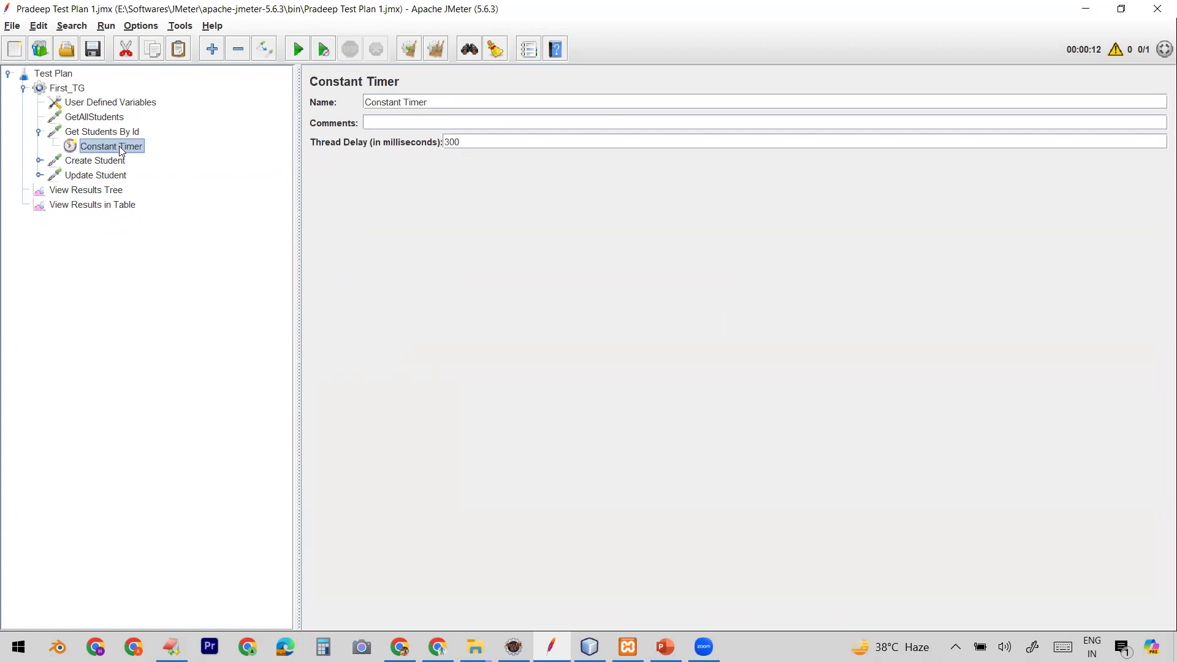
{"action": "right_click", "coordinate": [122, 148]}
{"action": "left_click", "coordinate": [176, 223]}
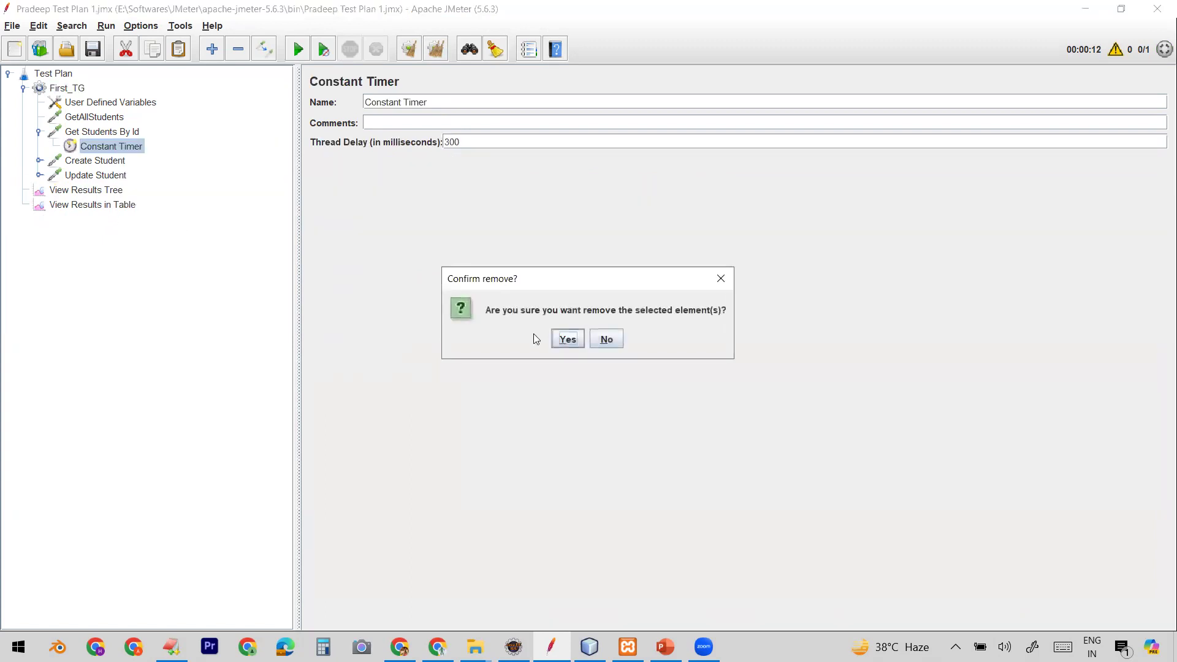
{"action": "left_click", "coordinate": [566, 338]}
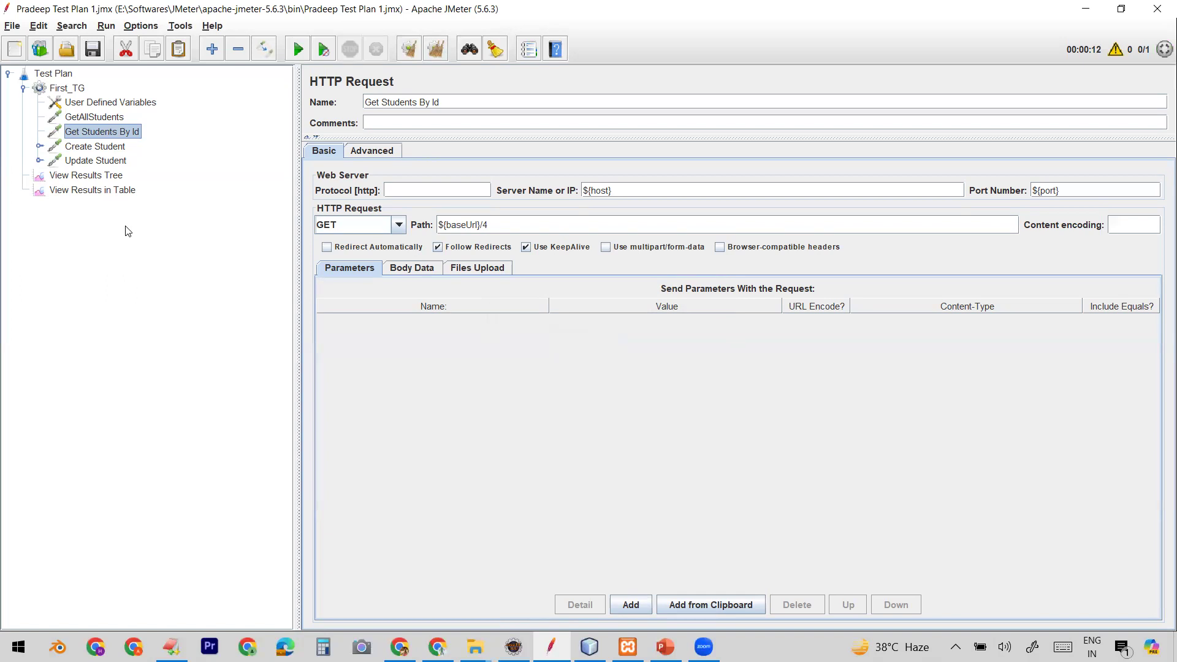
Step: Add a Uniform Random Timer to the First_TG thread group
{"action": "left_click", "coordinate": [80, 91]}
{"action": "right_click", "coordinate": [81, 92]}
{"action": "mouse_move", "coordinate": [211, 104]}
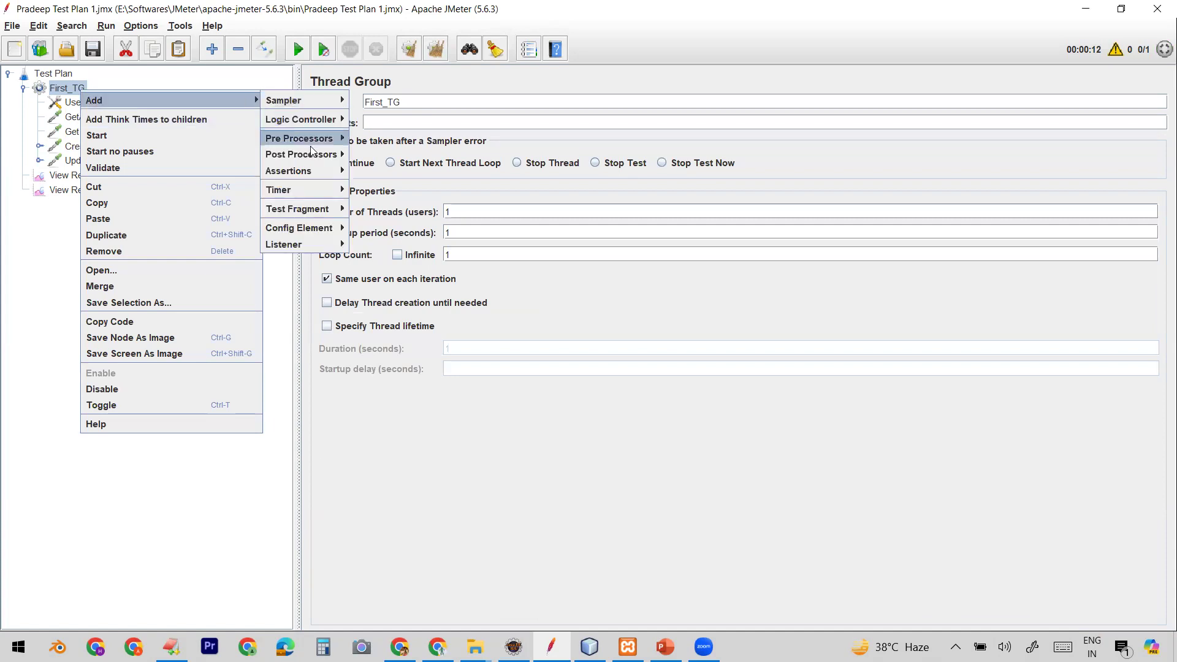
{"action": "mouse_move", "coordinate": [316, 190]}
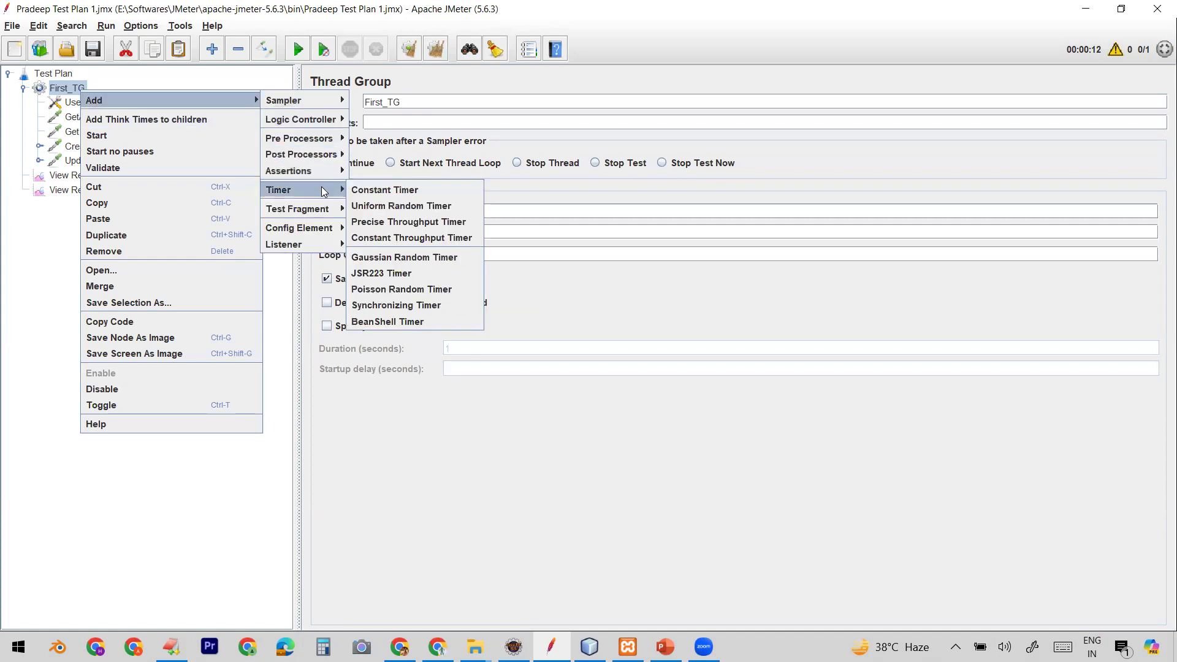
{"action": "left_click", "coordinate": [386, 207]}
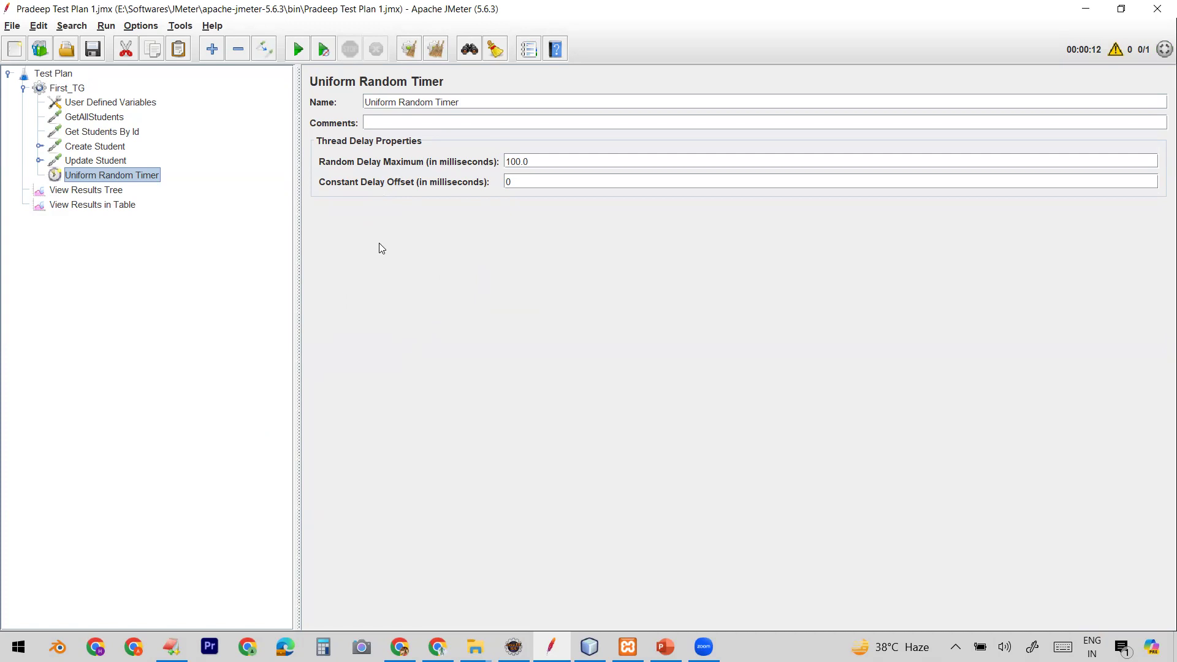
Step: Set the Uniform Random Timer's constant delay offset to 10 milliseconds
{"action": "left_click", "coordinate": [526, 159]}
{"action": "double_click", "coordinate": [526, 159]}
{"action": "left_click", "coordinate": [552, 158]}
{"action": "double_click", "coordinate": [552, 158]}
{"action": "left_click", "coordinate": [111, 119]}
{"action": "left_click", "coordinate": [124, 175]}
{"action": "left_click_drag", "start_coordinate": [551, 159], "coordinate": [484, 155]}
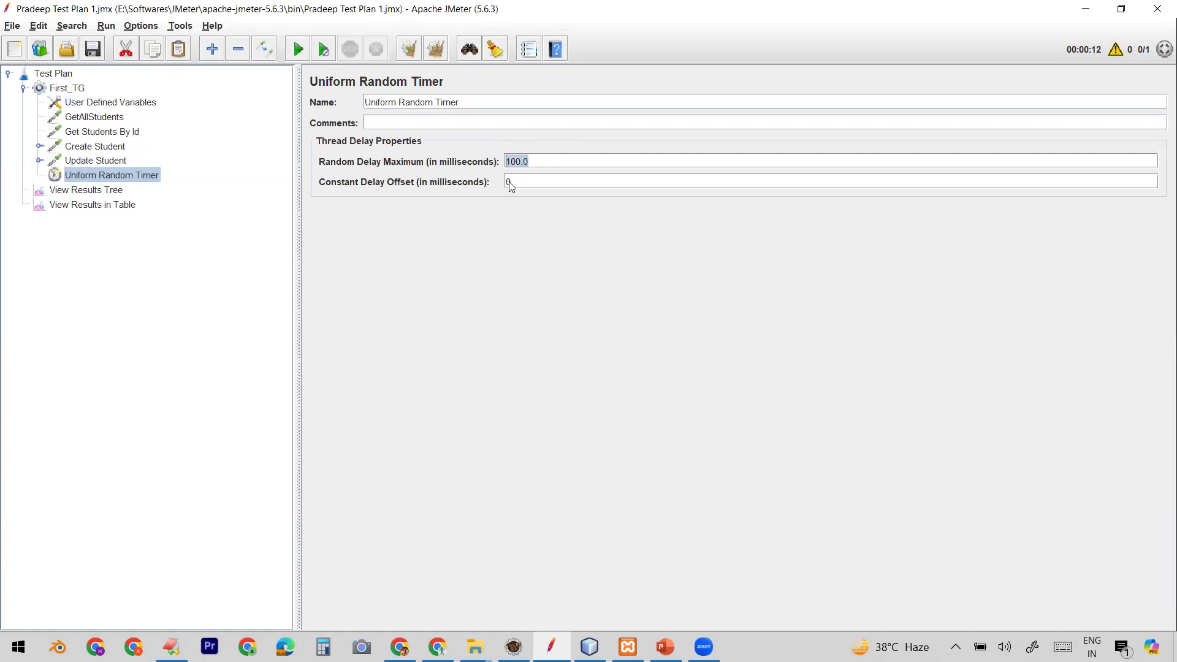
{"action": "left_click", "coordinate": [541, 159]}
{"action": "left_click_drag", "start_coordinate": [538, 161], "coordinate": [497, 160]}
{"action": "left_click", "coordinate": [530, 182]}
{"action": "type", "text": "1"}
Step: Examine the Uniform Random Timer's random delay maximum and constant delay offset fields
{"action": "left_click_drag", "start_coordinate": [534, 156], "coordinate": [490, 159]}
{"action": "left_click_drag", "start_coordinate": [542, 158], "coordinate": [494, 160]}
{"action": "left_click", "coordinate": [532, 161]}
{"action": "left_click_drag", "start_coordinate": [542, 162], "coordinate": [493, 161]}
{"action": "left_click", "coordinate": [538, 161]}
{"action": "left_click_drag", "start_coordinate": [538, 161], "coordinate": [500, 182]}
{"action": "left_click", "coordinate": [526, 162]}
{"action": "left_click_drag", "start_coordinate": [526, 161], "coordinate": [491, 161]}
{"action": "left_click", "coordinate": [525, 180]}
{"action": "left_click_drag", "start_coordinate": [525, 179], "coordinate": [490, 181]}
{"action": "left_click_drag", "start_coordinate": [537, 161], "coordinate": [497, 159]}
{"action": "left_click_drag", "start_coordinate": [529, 181], "coordinate": [500, 181]}
{"action": "left_click_drag", "start_coordinate": [538, 161], "coordinate": [506, 181]}
Step: Run the test plan and review the rows in View Results in Table
{"action": "left_click", "coordinate": [102, 207]}
{"action": "left_click", "coordinate": [295, 52]}
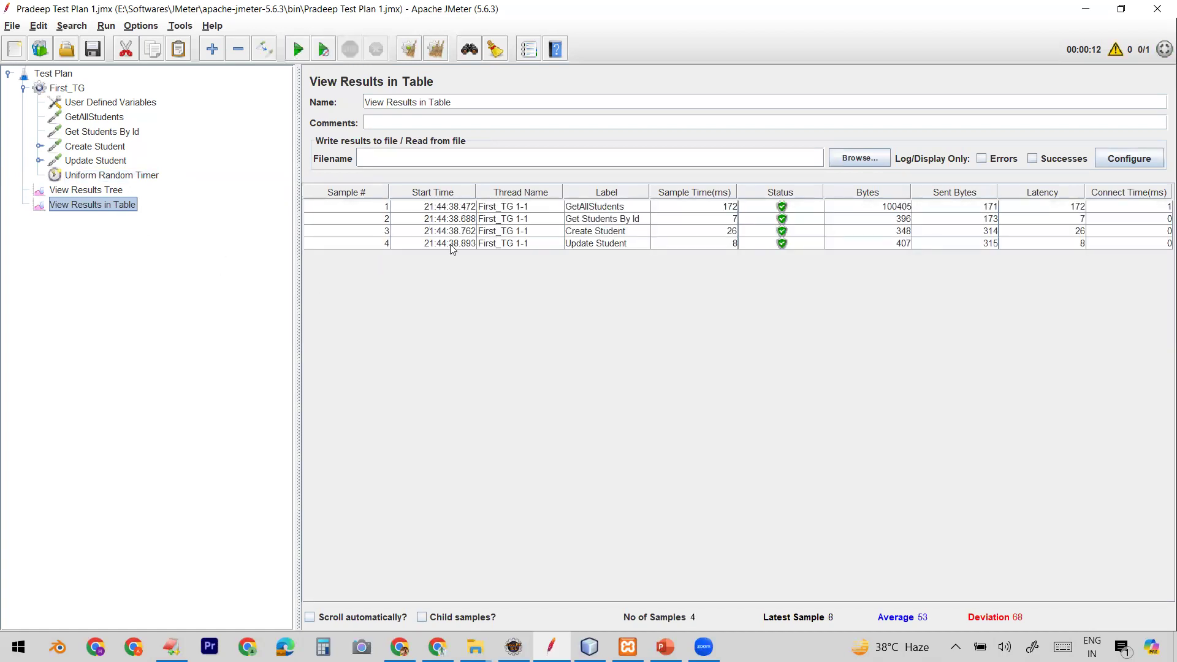
{"action": "left_click", "coordinate": [113, 176]}
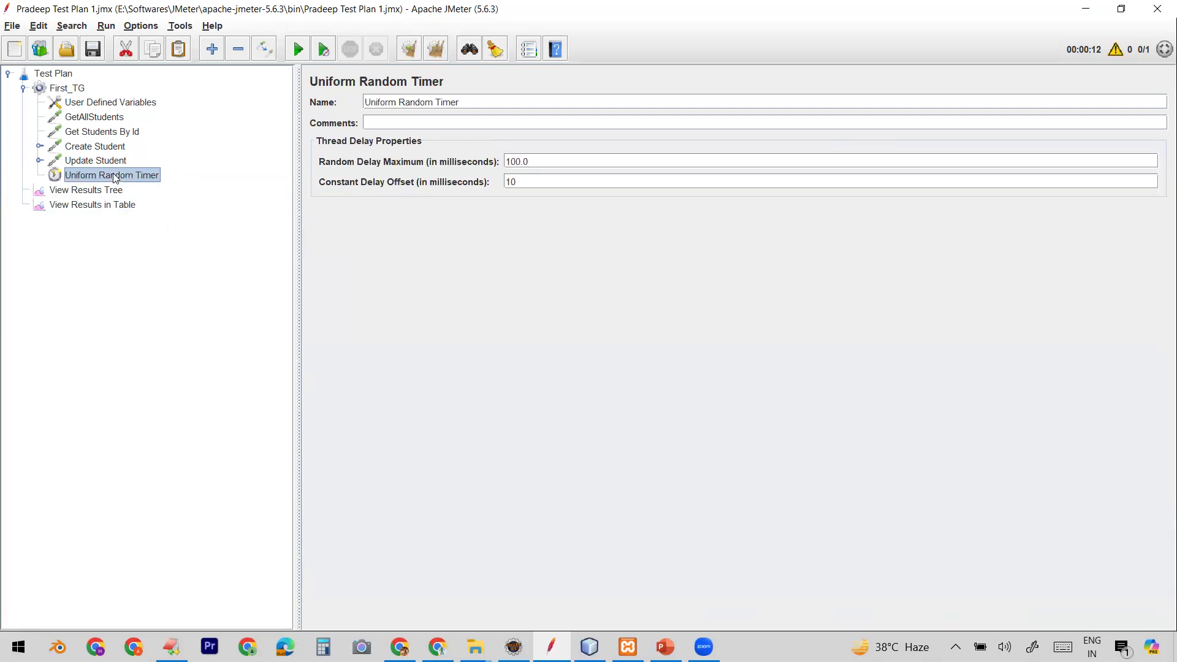
Step: Add a Uniform Random Timer as a child of the Get Students By Id request
{"action": "left_click", "coordinate": [105, 133]}
{"action": "right_click", "coordinate": [105, 134]}
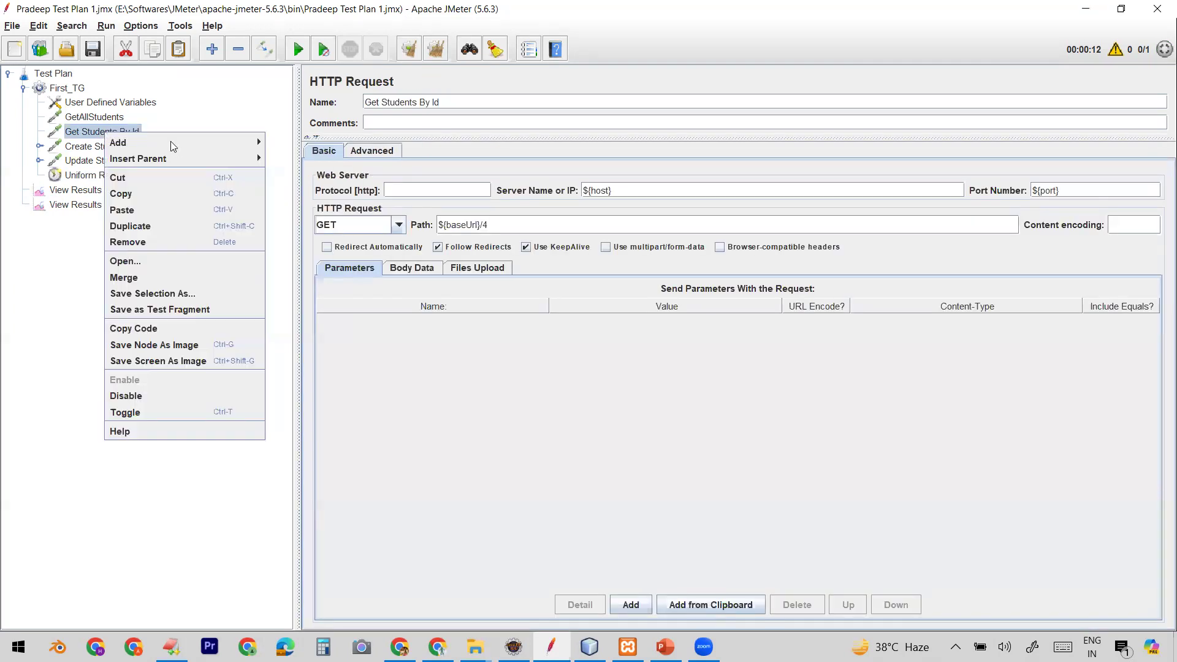
{"action": "mouse_move", "coordinate": [171, 141]}
{"action": "mouse_move", "coordinate": [326, 166]}
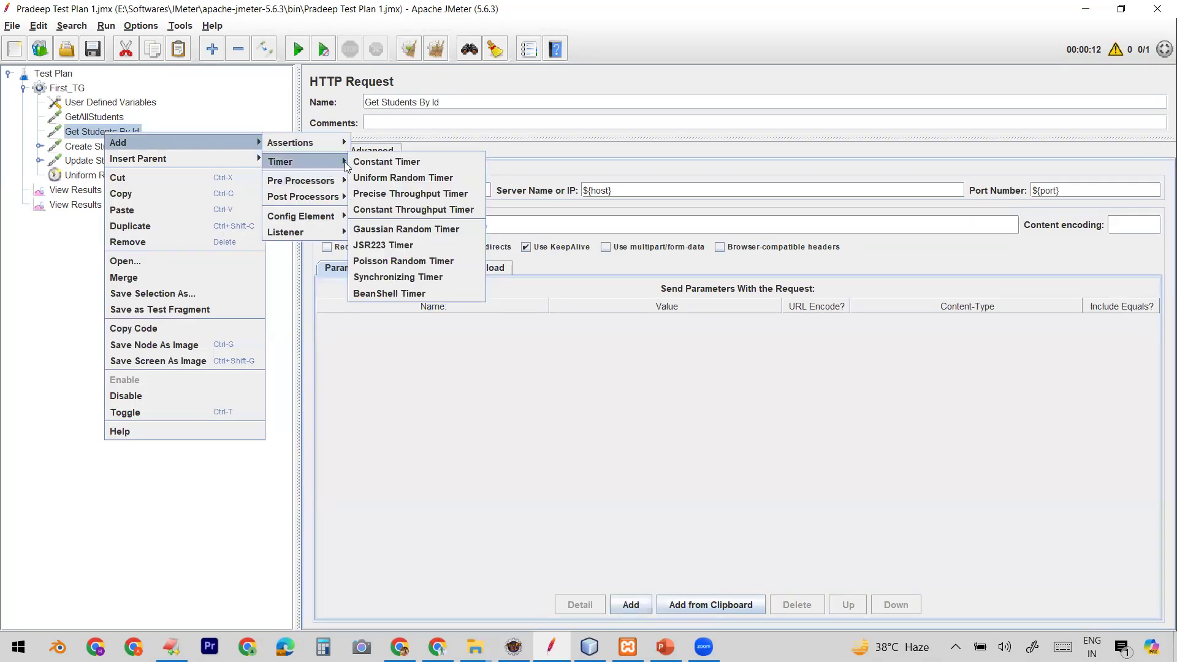
{"action": "left_click", "coordinate": [380, 177]}
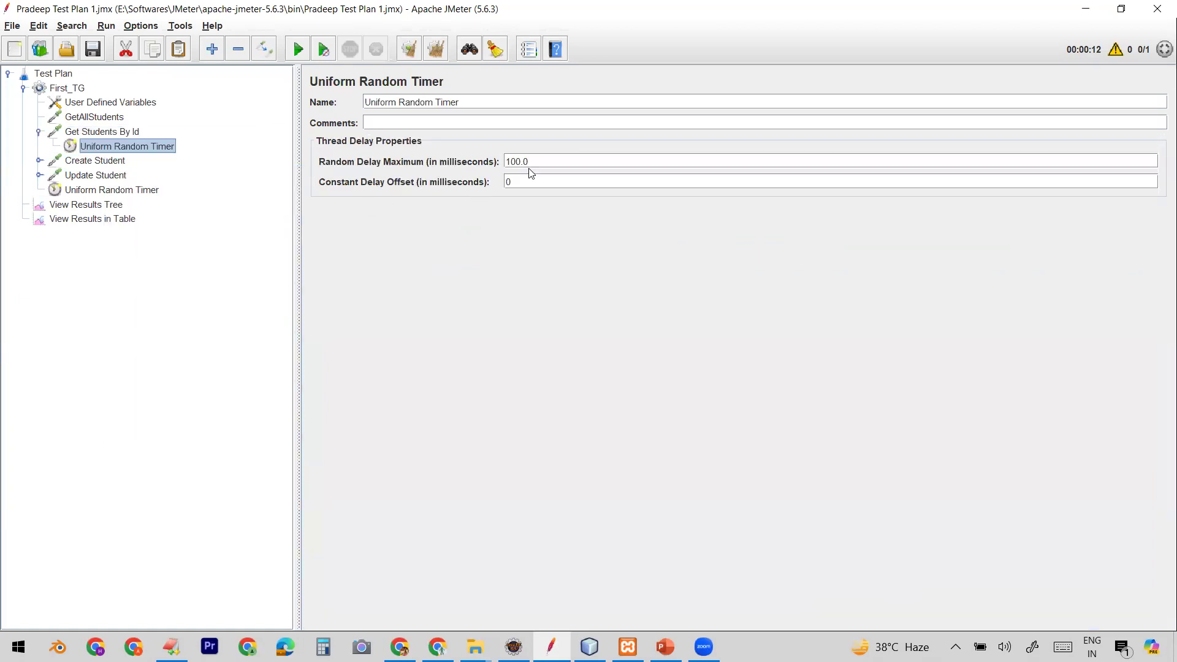
Step: Set this child timer's random delay maximum to 10 milliseconds
{"action": "left_click_drag", "start_coordinate": [533, 163], "coordinate": [499, 171]}
{"action": "type", "text": "10"}
Step: Compare the Uniform Random Timer under Get Students By Id with the thread group's Uniform Random Timer
{"action": "left_click", "coordinate": [92, 118]}
{"action": "left_click", "coordinate": [91, 132]}
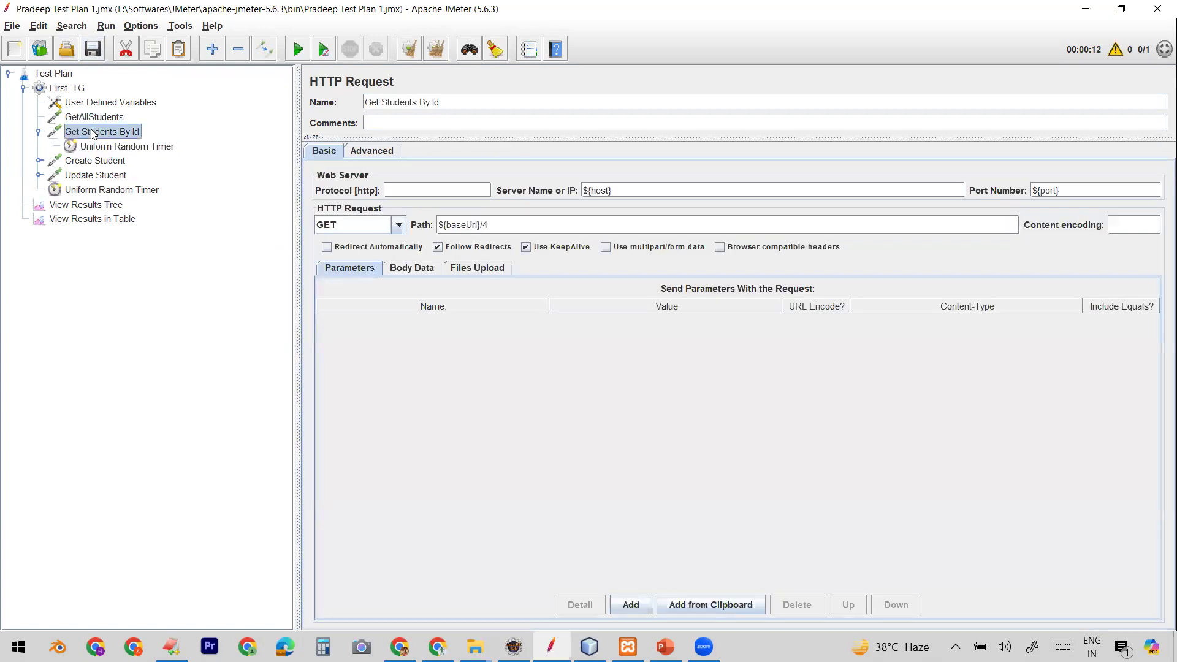
{"action": "left_click", "coordinate": [93, 161]}
{"action": "left_click", "coordinate": [91, 176]}
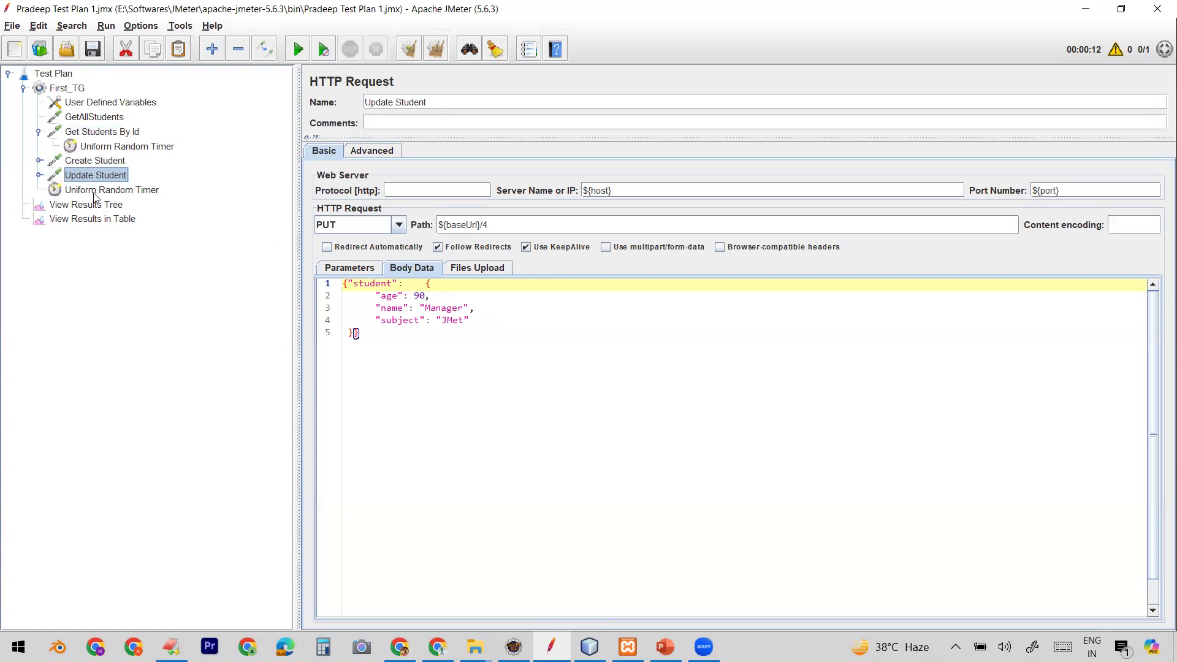
{"action": "left_click", "coordinate": [96, 191]}
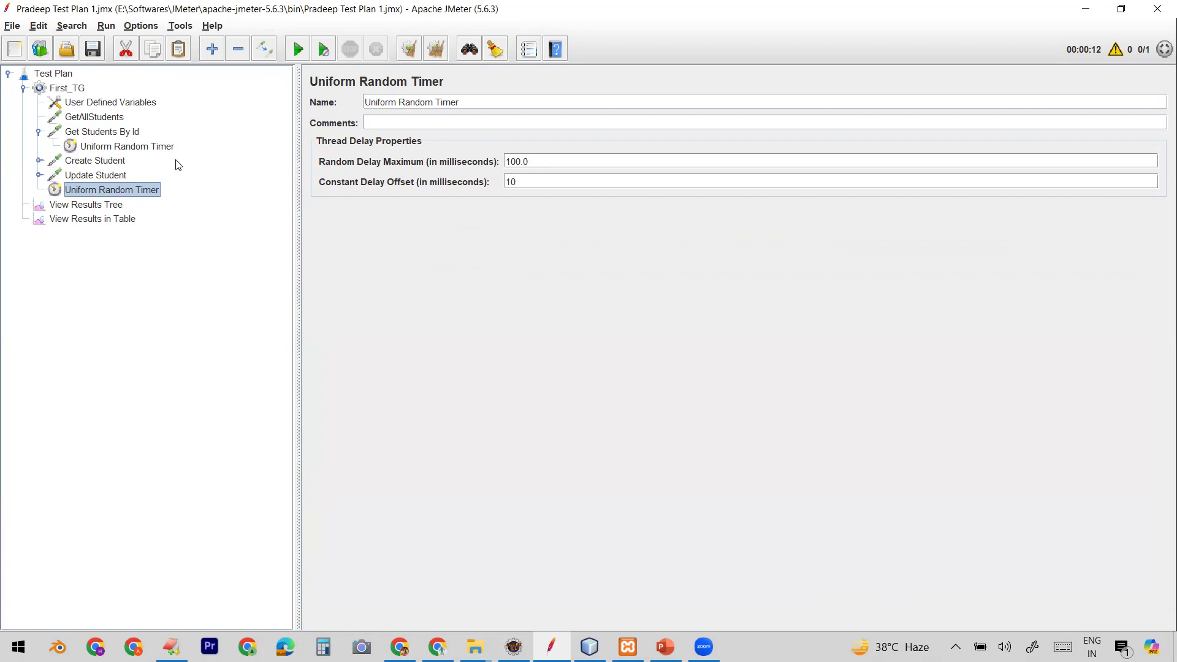
{"action": "left_click", "coordinate": [120, 133]}
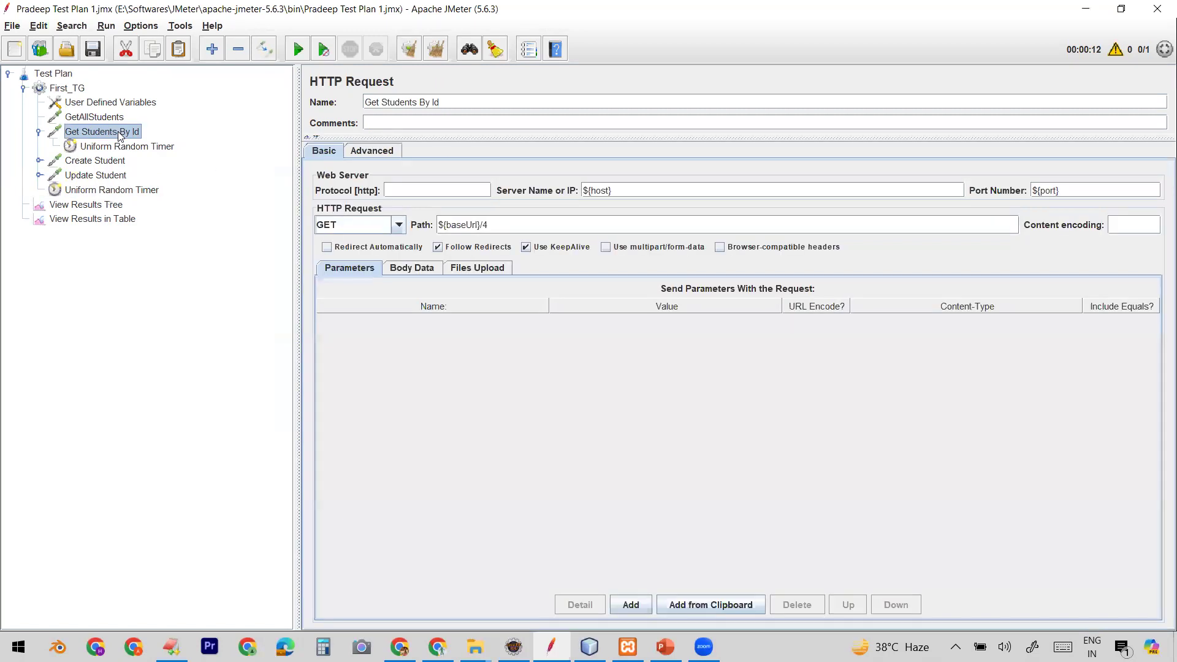
{"action": "left_click", "coordinate": [127, 149]}
{"action": "left_click_drag", "start_coordinate": [526, 161], "coordinate": [492, 163]}
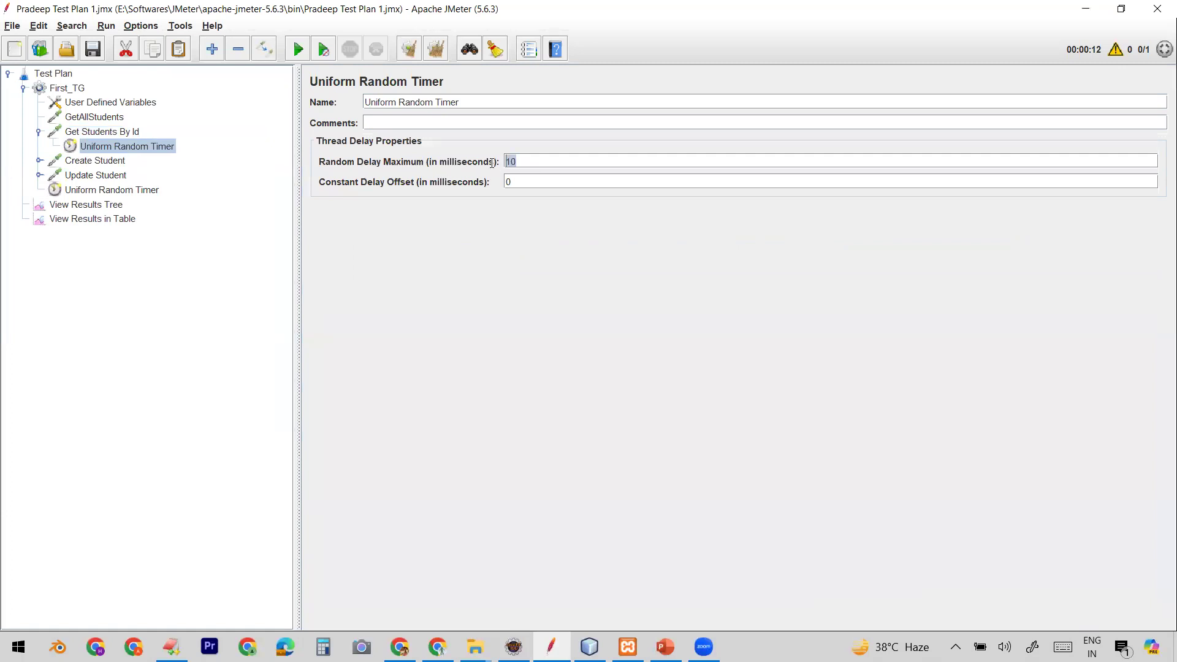
{"action": "left_click", "coordinate": [125, 195]}
{"action": "left_click", "coordinate": [146, 148]}
{"action": "left_click", "coordinate": [118, 133]}
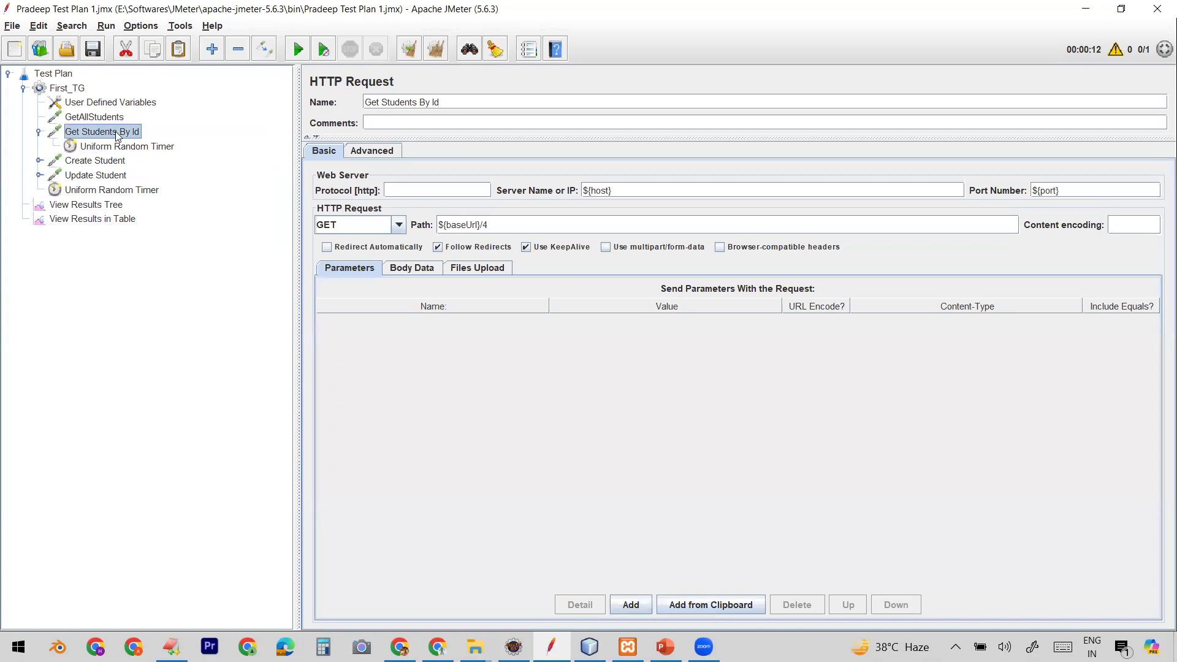
Step: Run the test plan again and select the new result rows in View Results in Table
{"action": "left_click", "coordinate": [89, 220]}
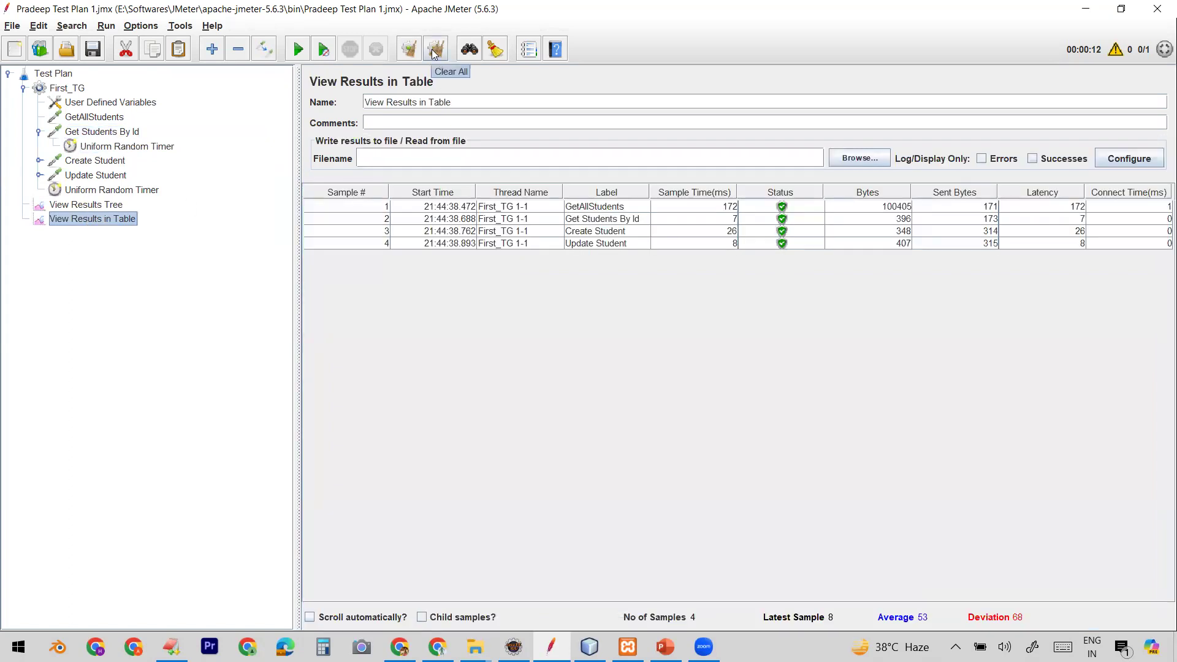
{"action": "left_click", "coordinate": [297, 49]}
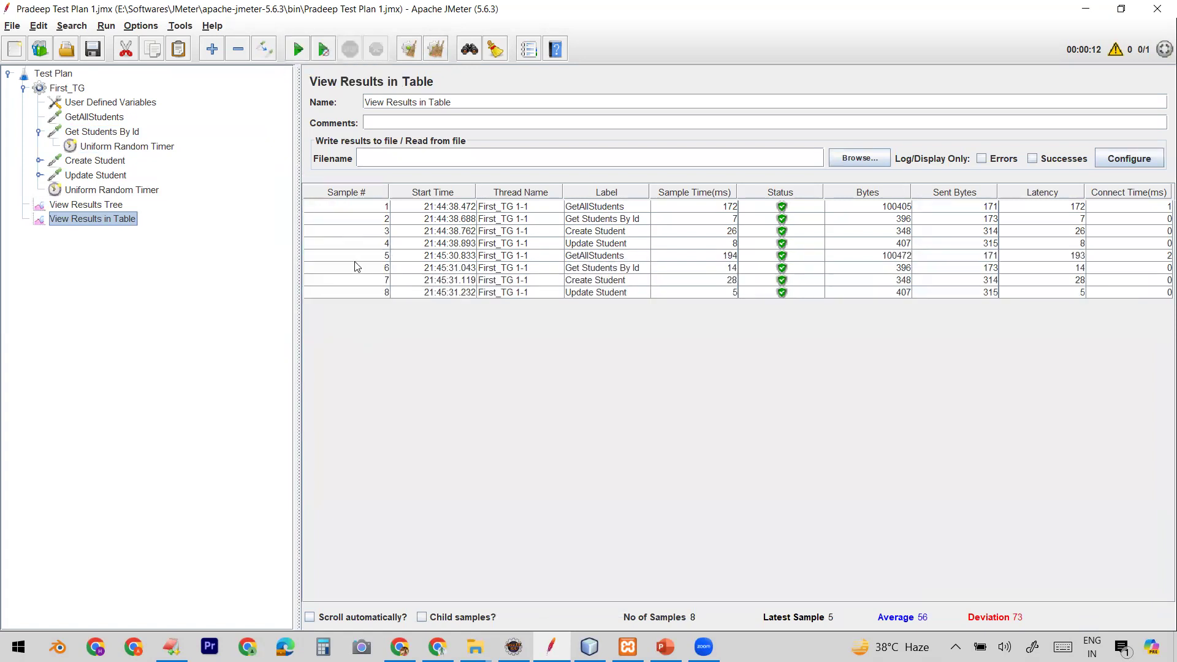
{"action": "left_click", "coordinate": [355, 256]}
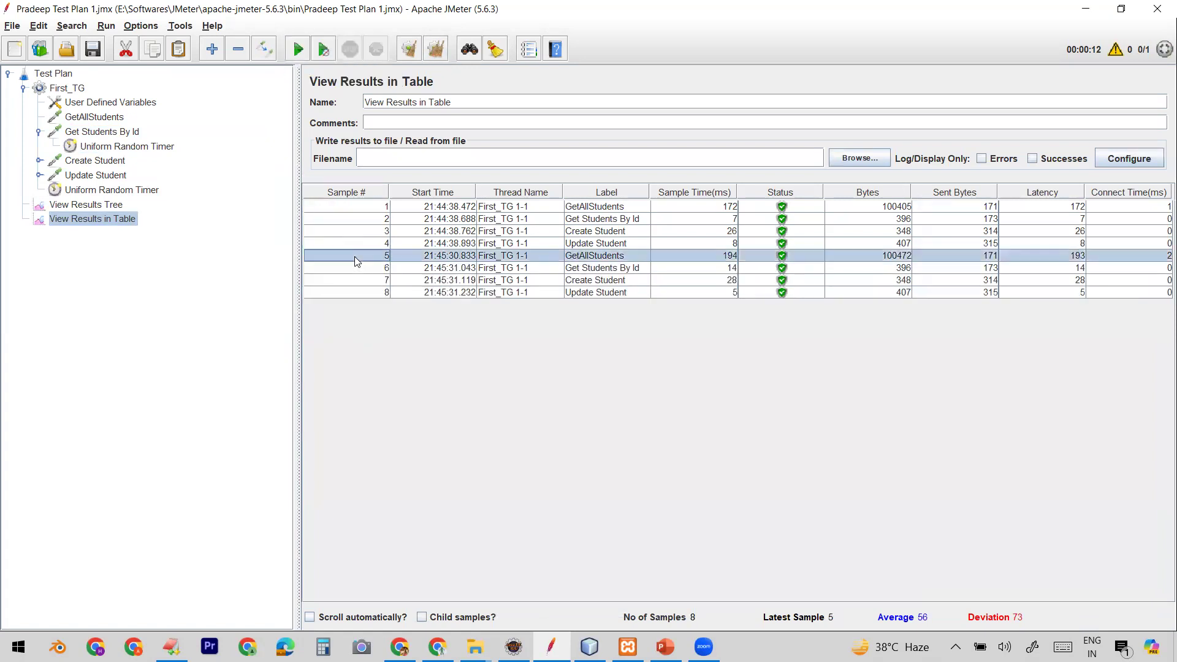
{"action": "left_click", "coordinate": [360, 293], "text": "shift"}
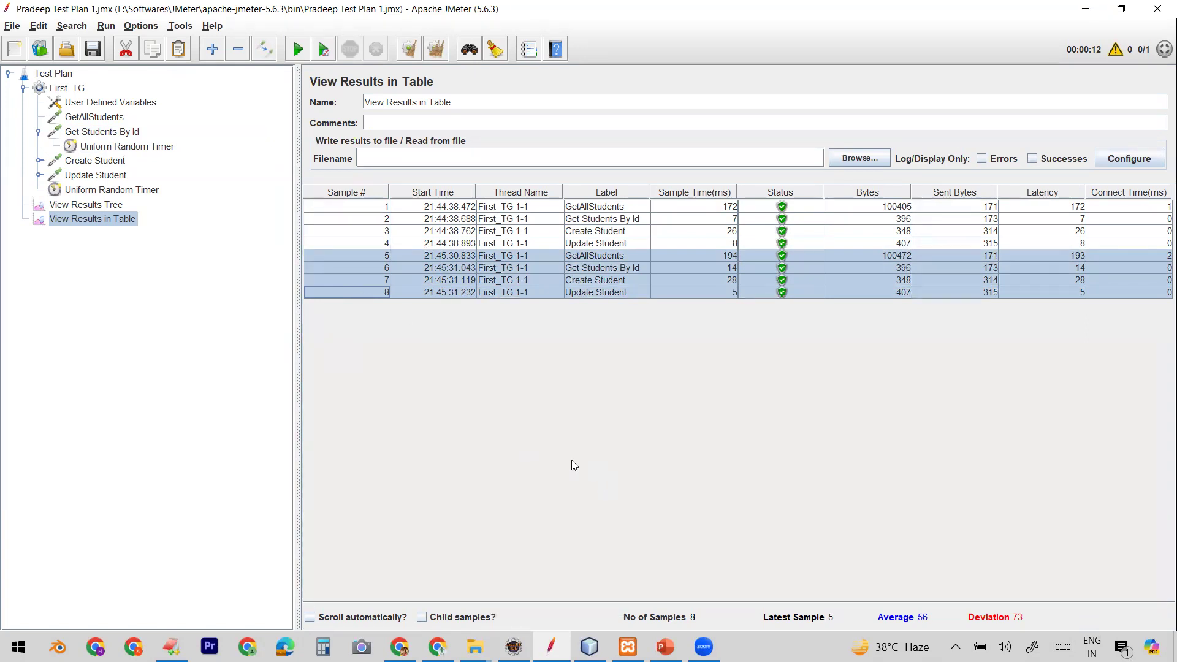
Step: Switch to the browser, open a new tab, and go to amazon.in
{"action": "left_click", "coordinate": [437, 647]}
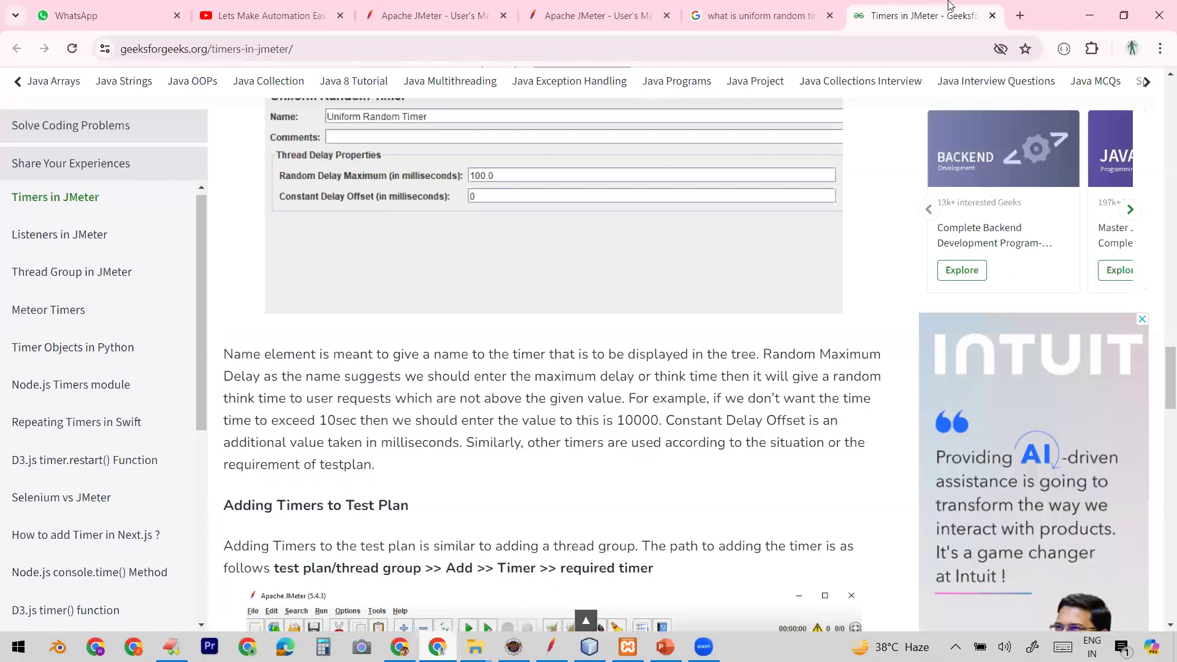
{"action": "left_click", "coordinate": [1019, 15]}
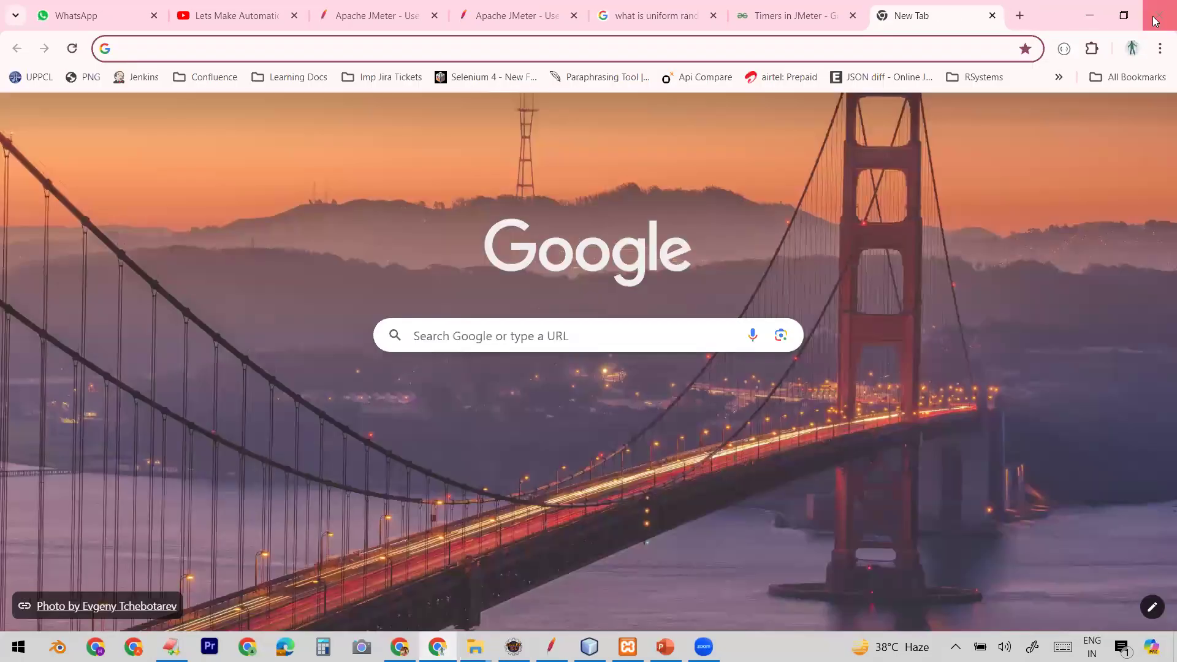
{"action": "left_click", "coordinate": [1155, 21]}
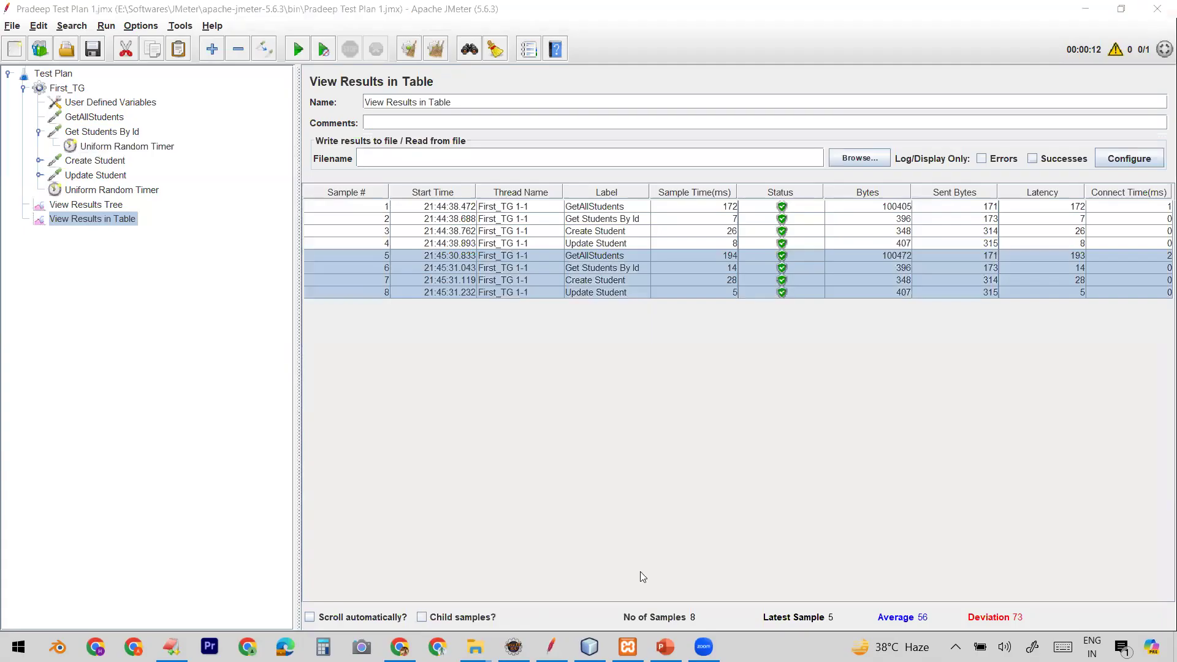
{"action": "left_click", "coordinate": [437, 647]}
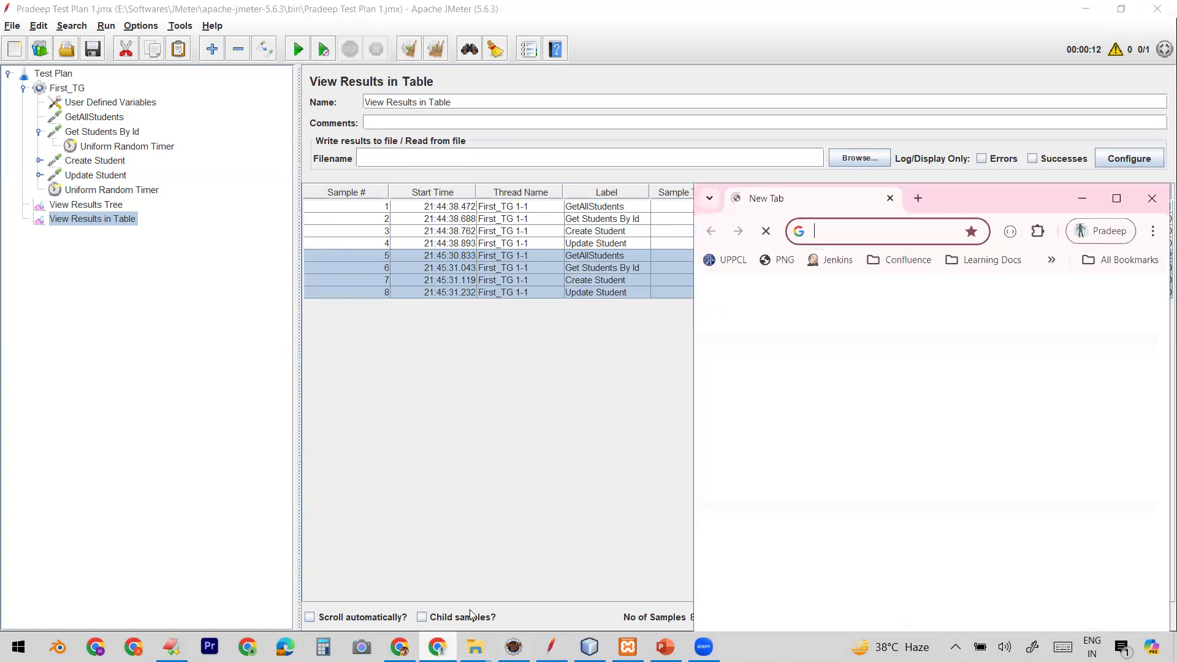
{"action": "left_click", "coordinate": [1116, 198]}
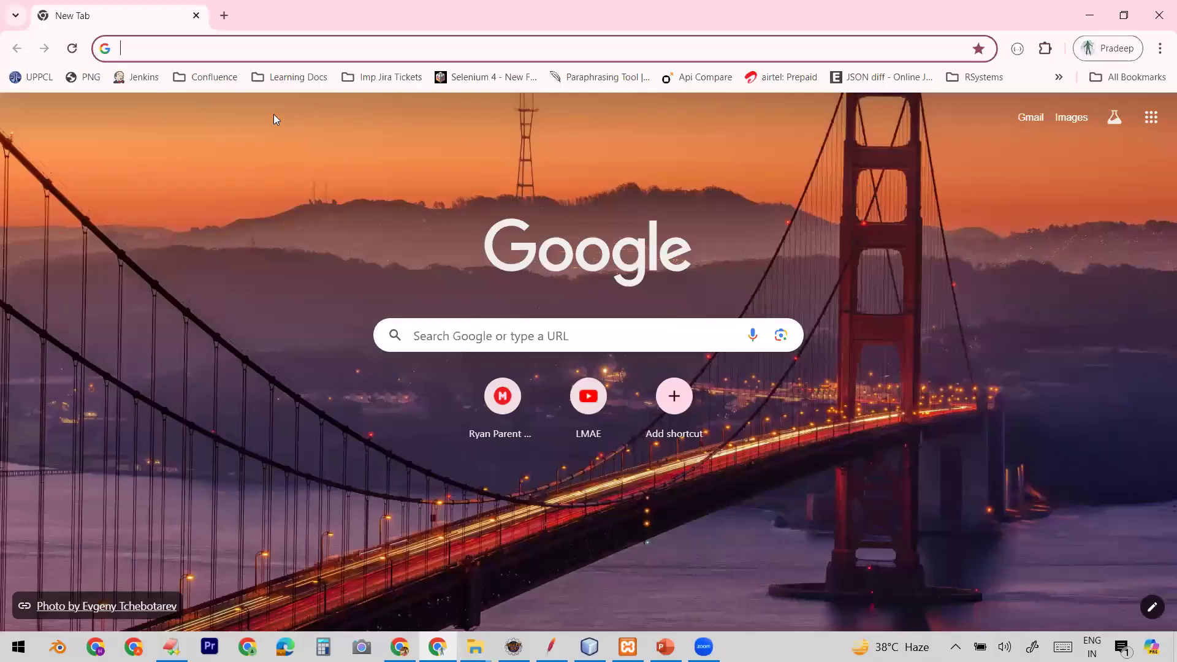
{"action": "type", "text": "amazon.in"}
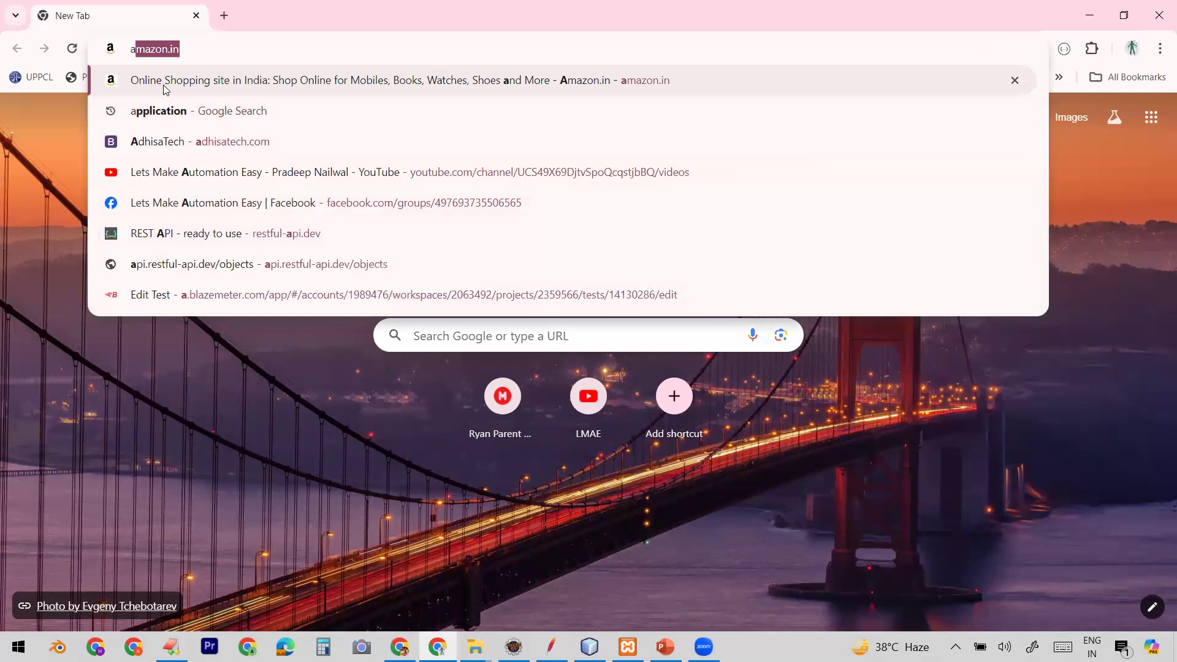
{"action": "left_click", "coordinate": [166, 89]}
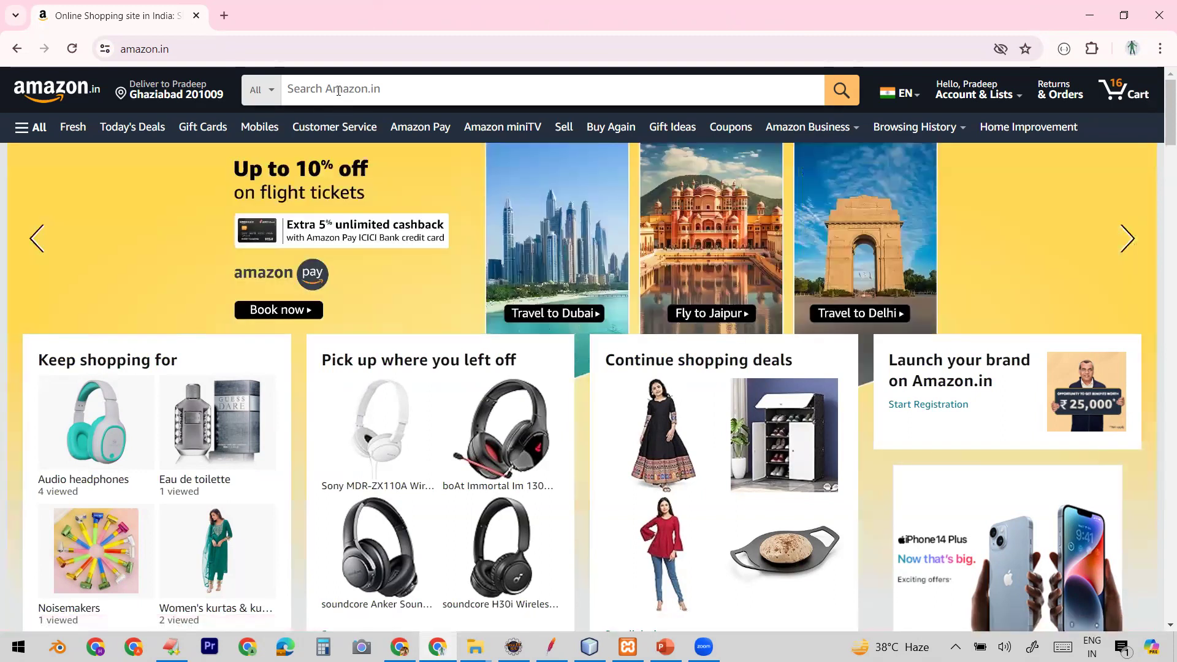
Step: Search Amazon for "Samsun mobile" and open the Redmi Note 13 5G product page from the results
{"action": "left_click", "coordinate": [338, 90]}
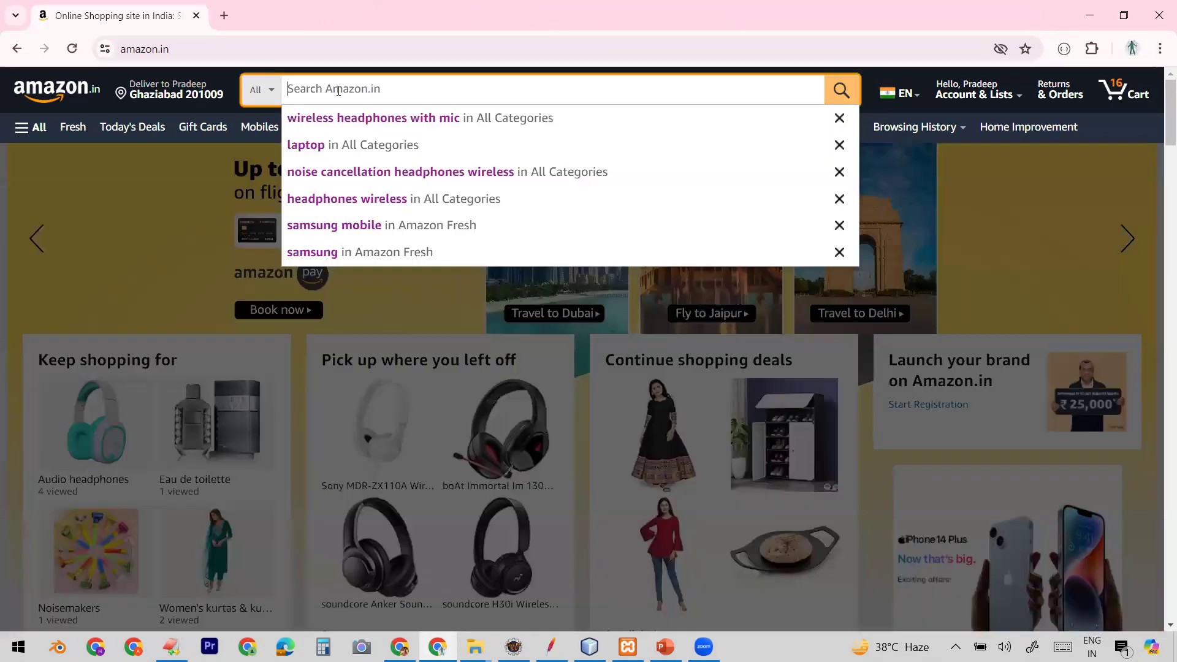
{"action": "type", "text": "Samsun"}
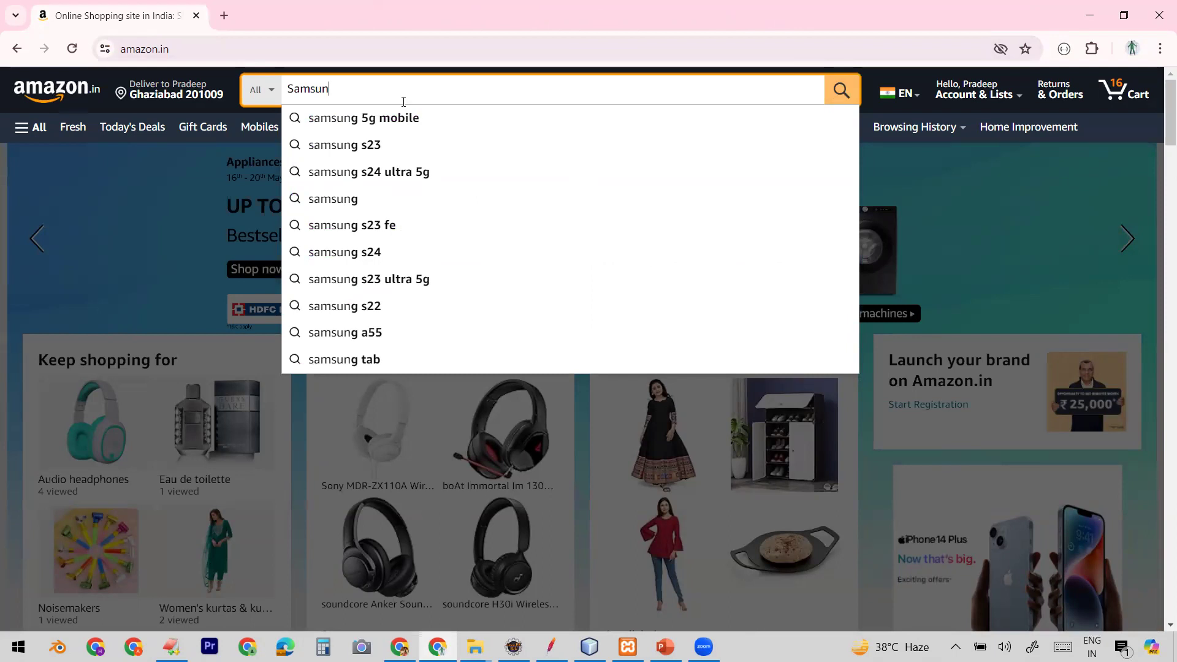
{"action": "type", "text": " mobile"}
{"action": "left_click", "coordinate": [840, 90]}
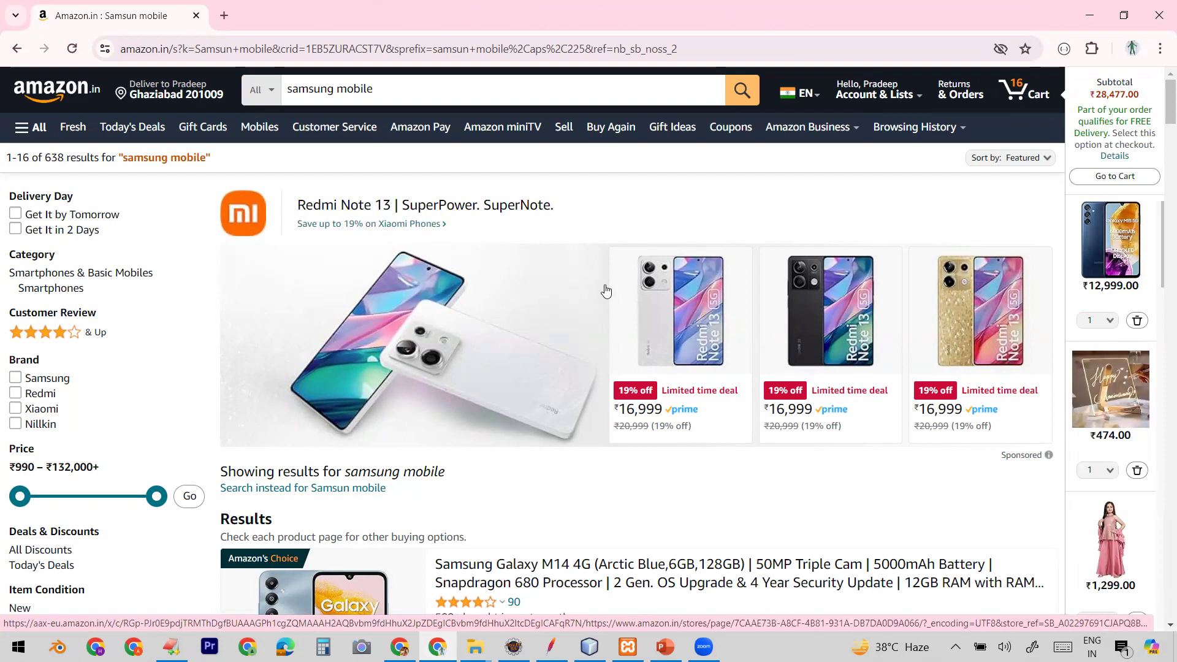
{"action": "left_click", "coordinate": [709, 300]}
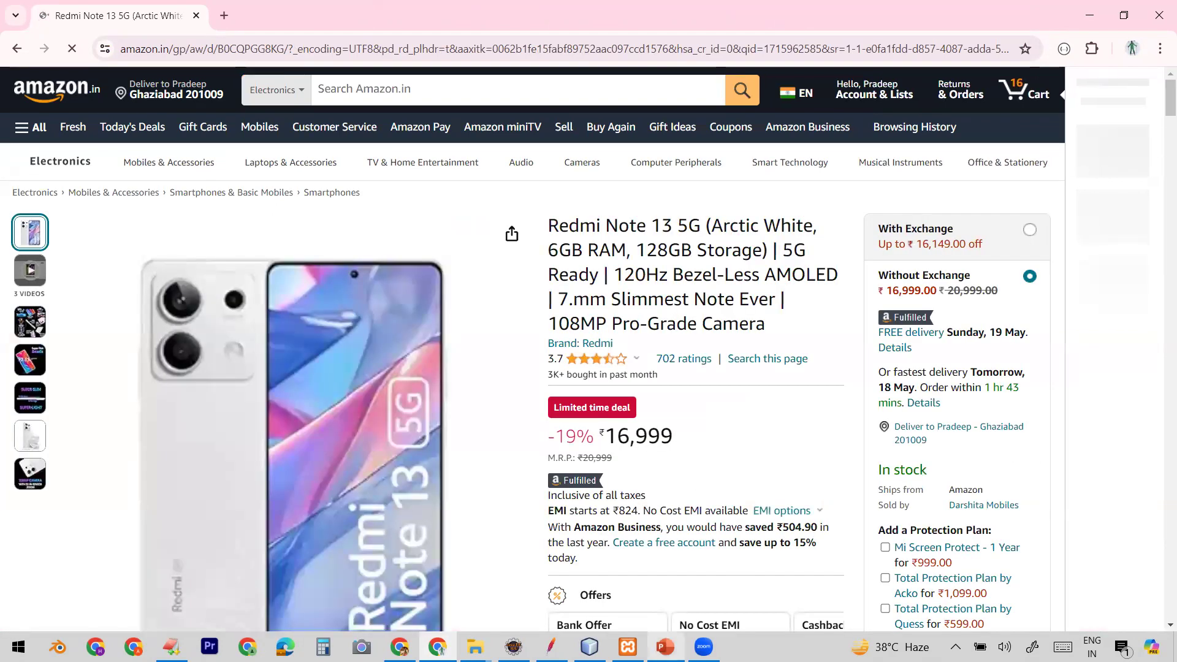
Step: Switch back to JMeter's View Results in Table listener
{"action": "mouse_move", "coordinate": [664, 646]}
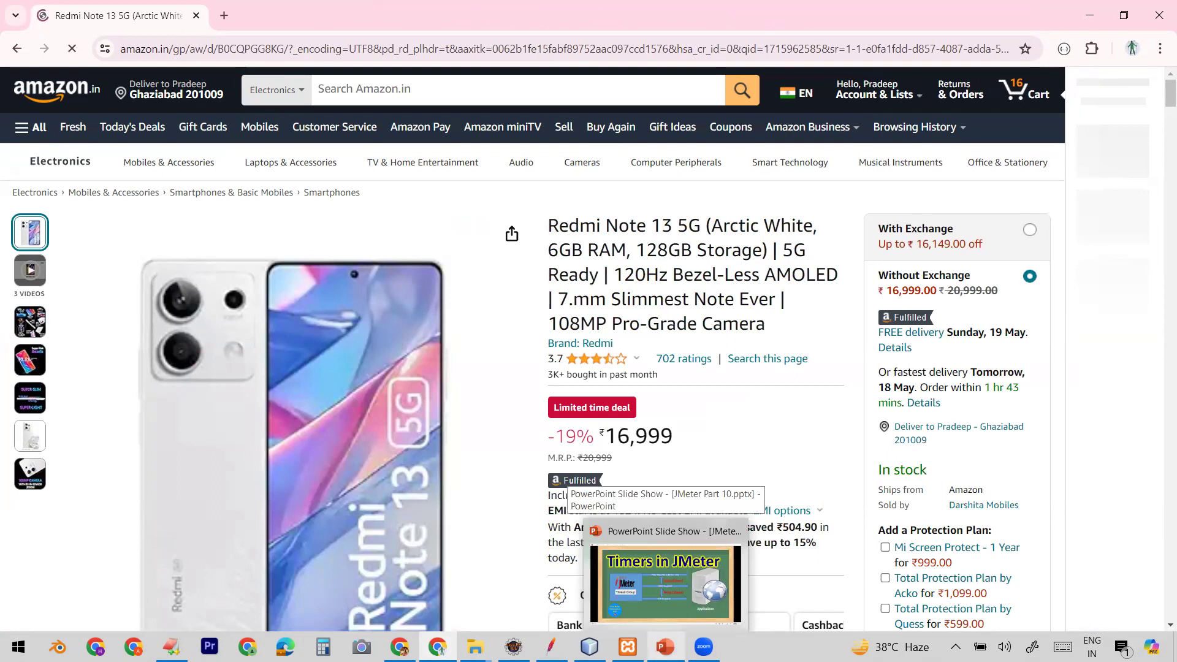
{"action": "left_click", "coordinate": [551, 646]}
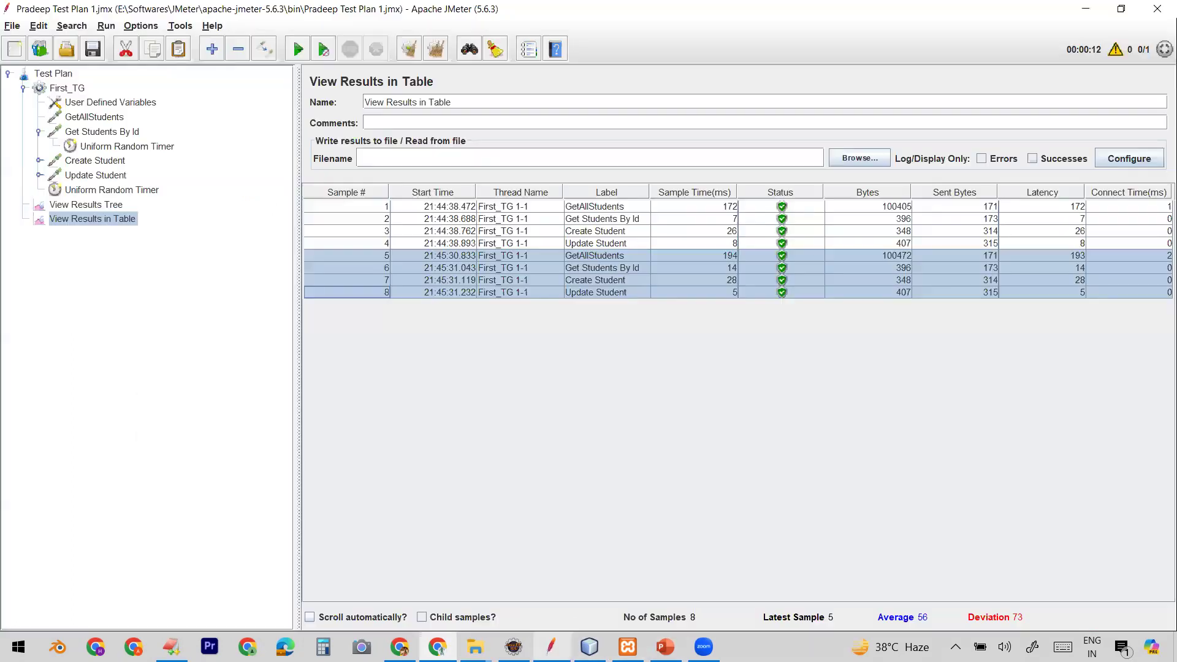